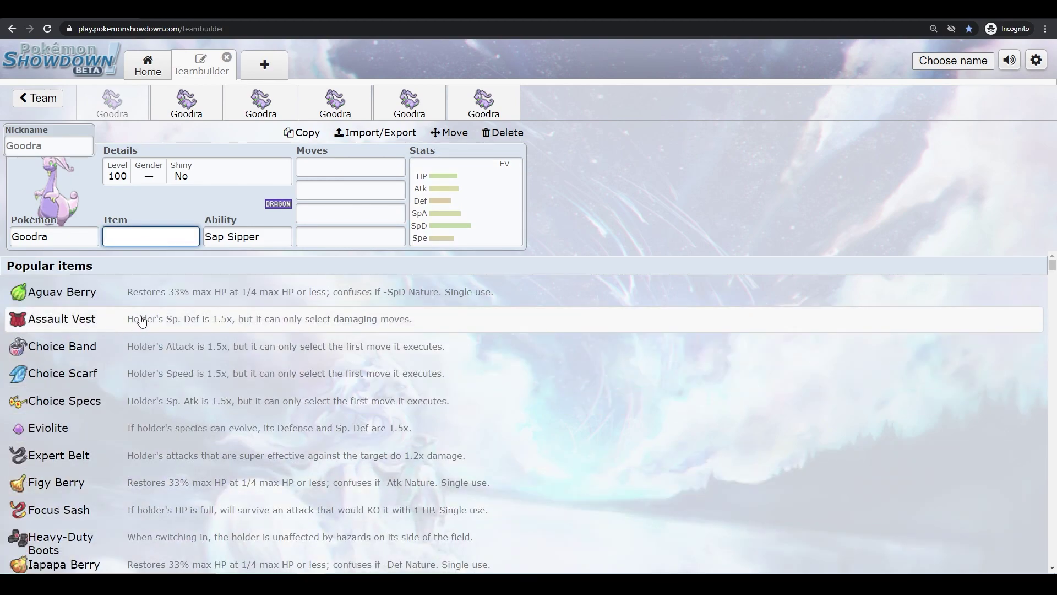
Review the first Goodra's base stats and compare its available abilities
left_click(465, 213)
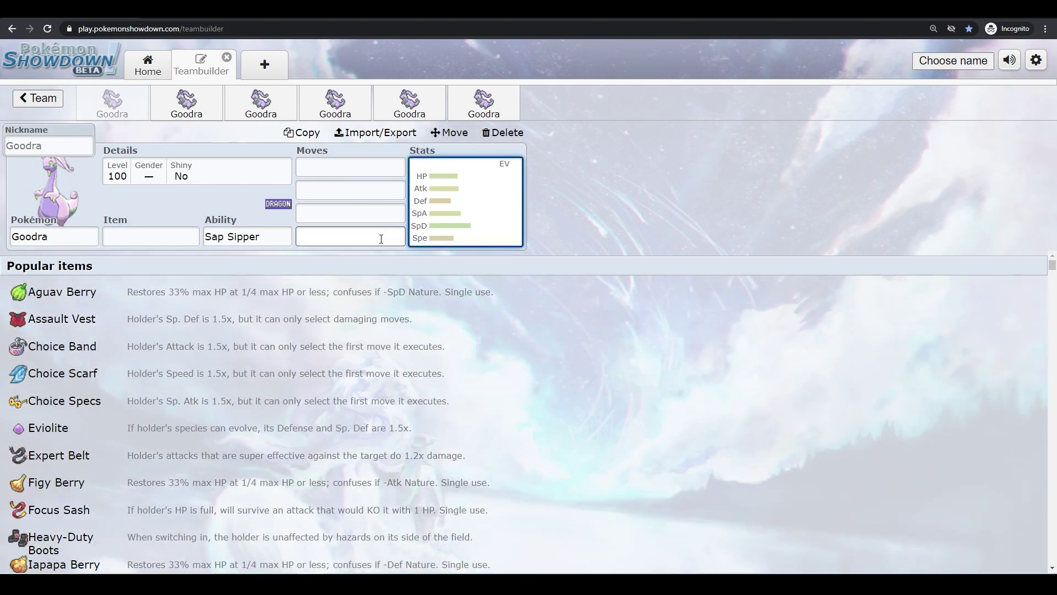
left_click(437, 236)
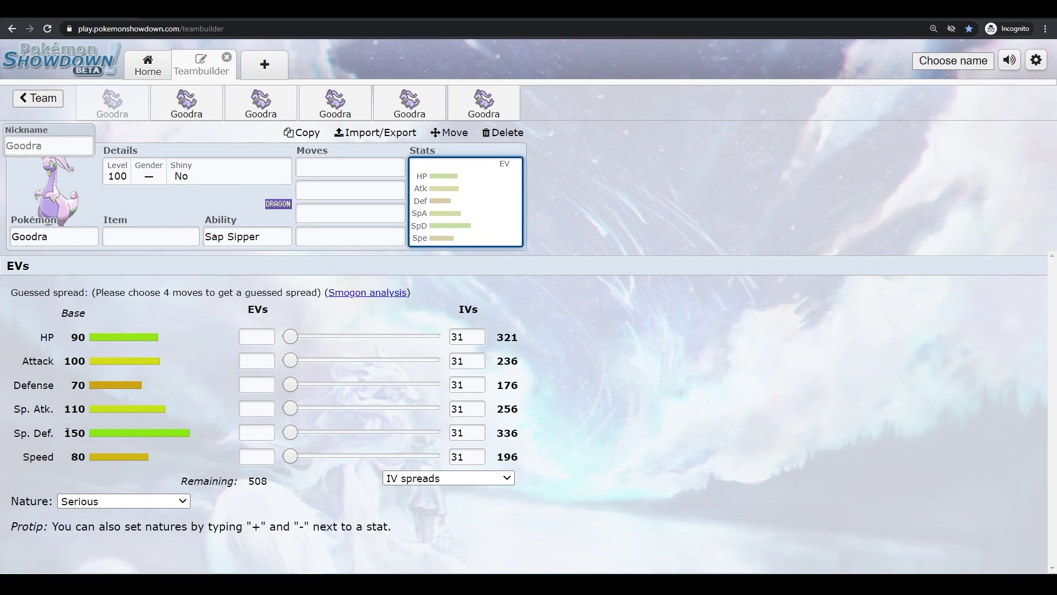
left_click(232, 241)
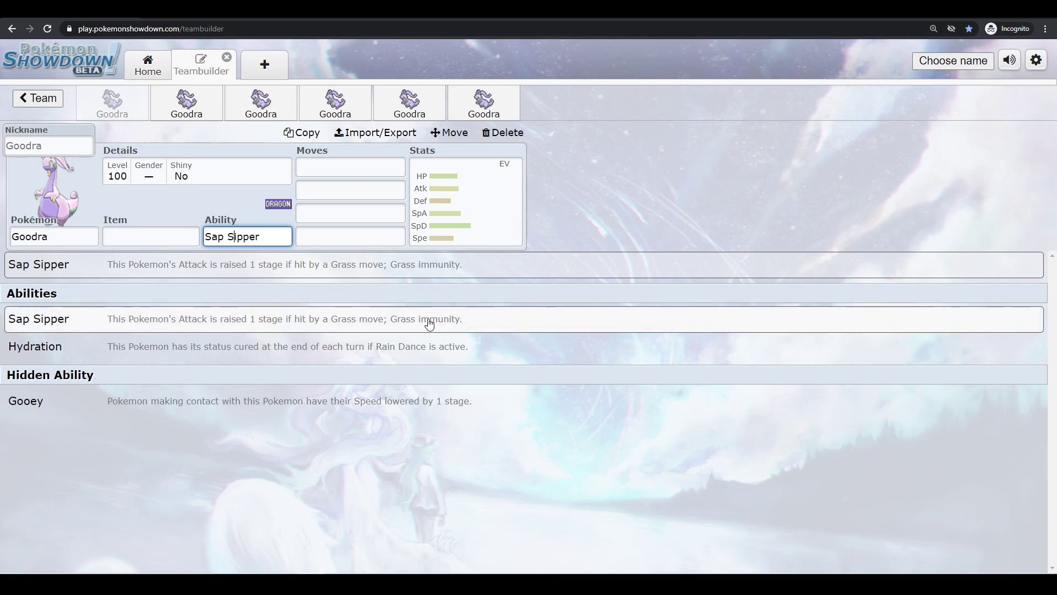
left_click(463, 237)
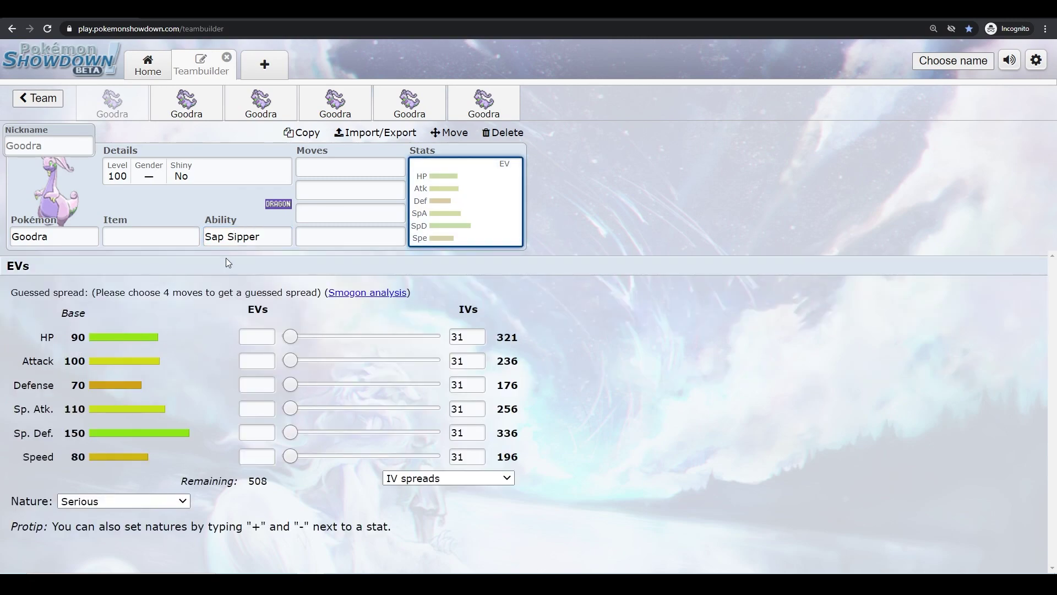
left_click(227, 238)
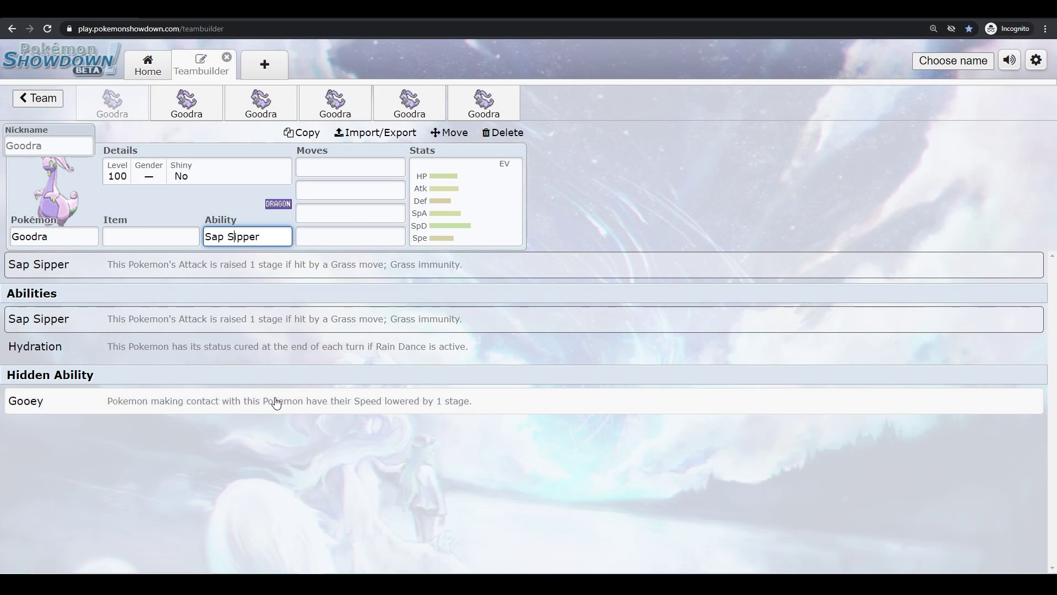
left_click(448, 236)
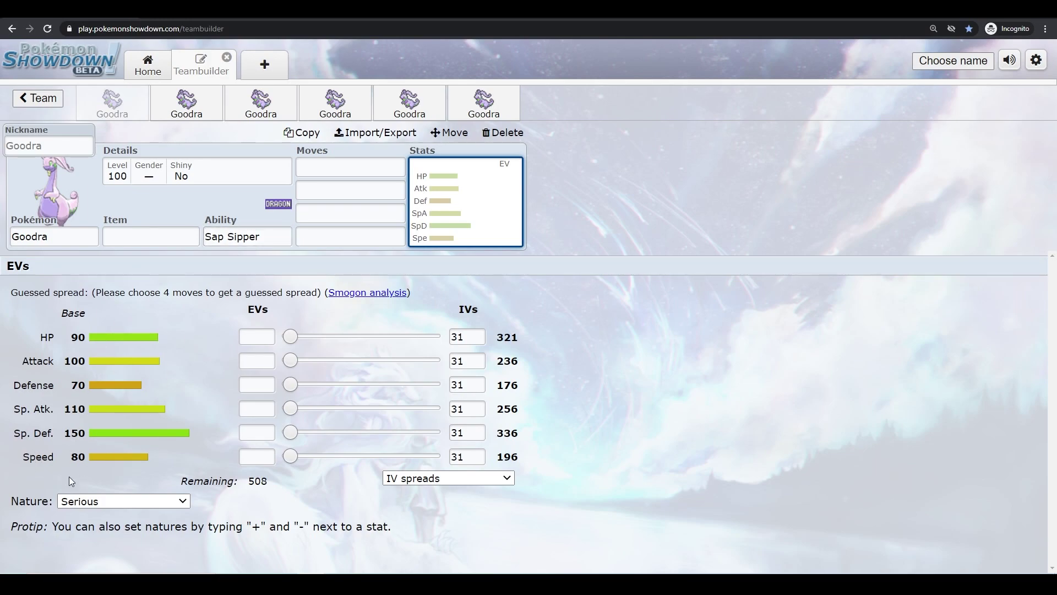
left_click(241, 237)
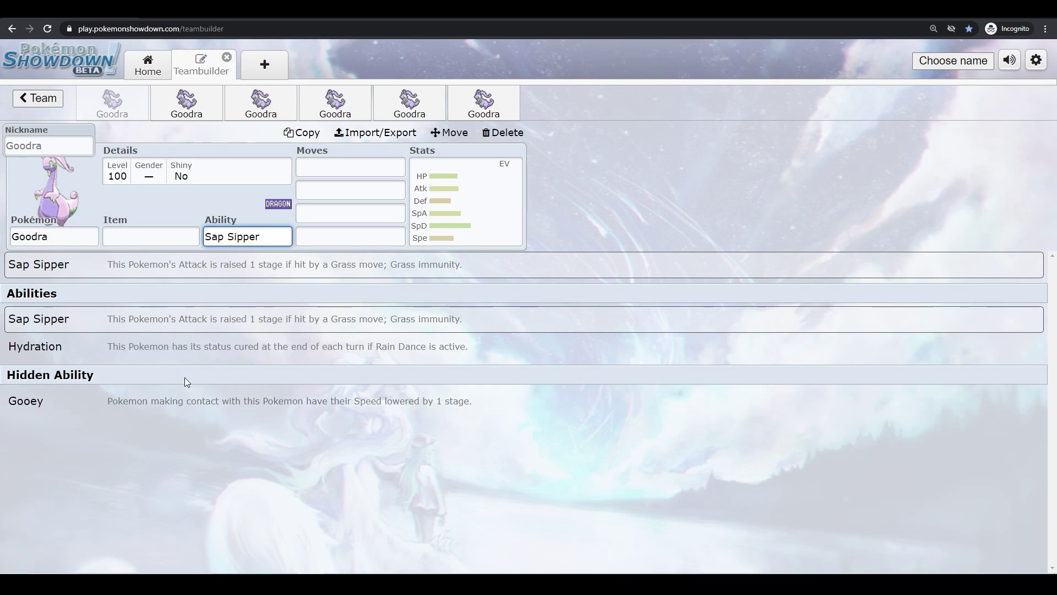
left_click(473, 221)
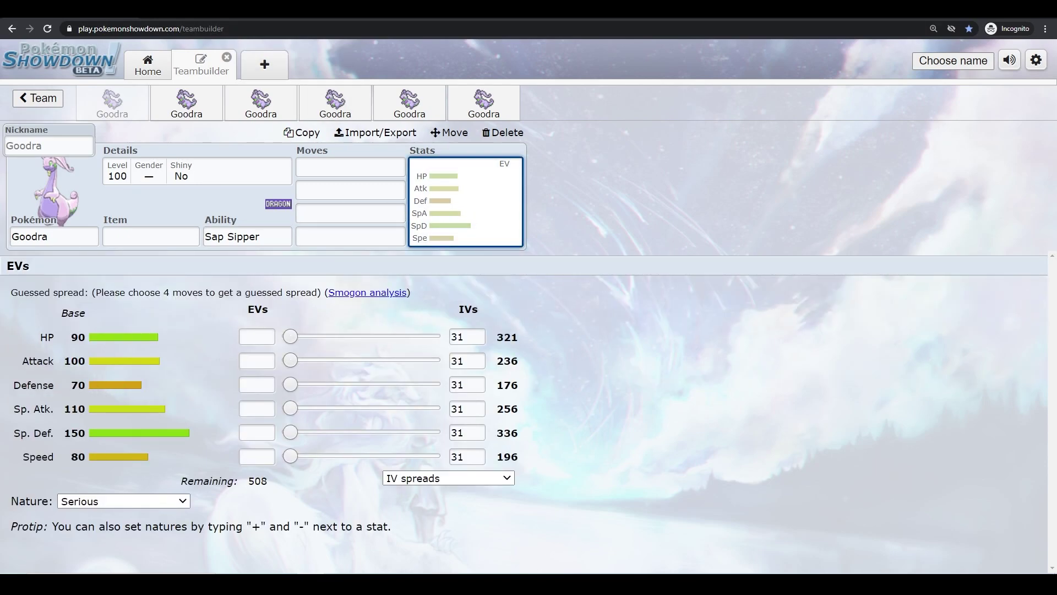
Switch to Goodra's Bulbapedia page and examine its type effectiveness chart
key("ctrl+Tab")
scroll(325, 291, "up", 3)
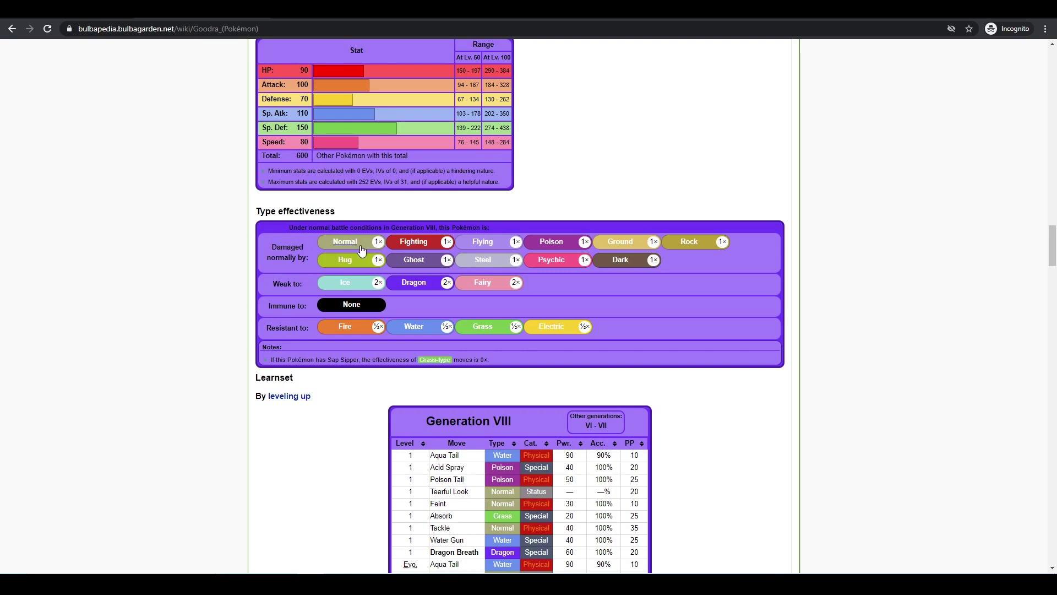
scroll(549, 361, "down", 2)
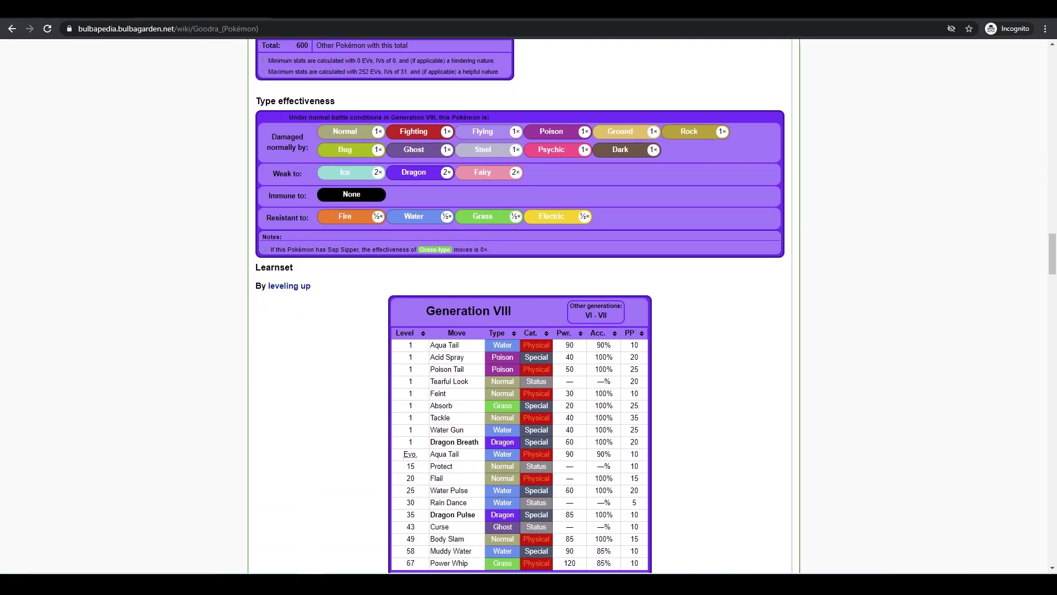
Return to the Showdown teambuilder, open the second Goodra set and view its held item options
key("ctrl+Tab")
left_click(187, 101)
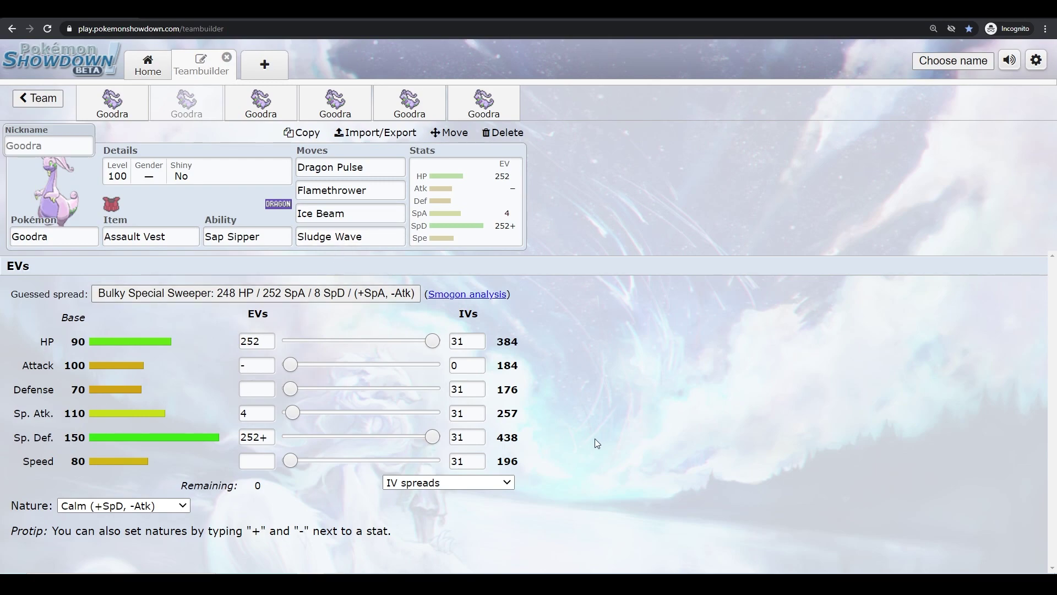
left_click(166, 237)
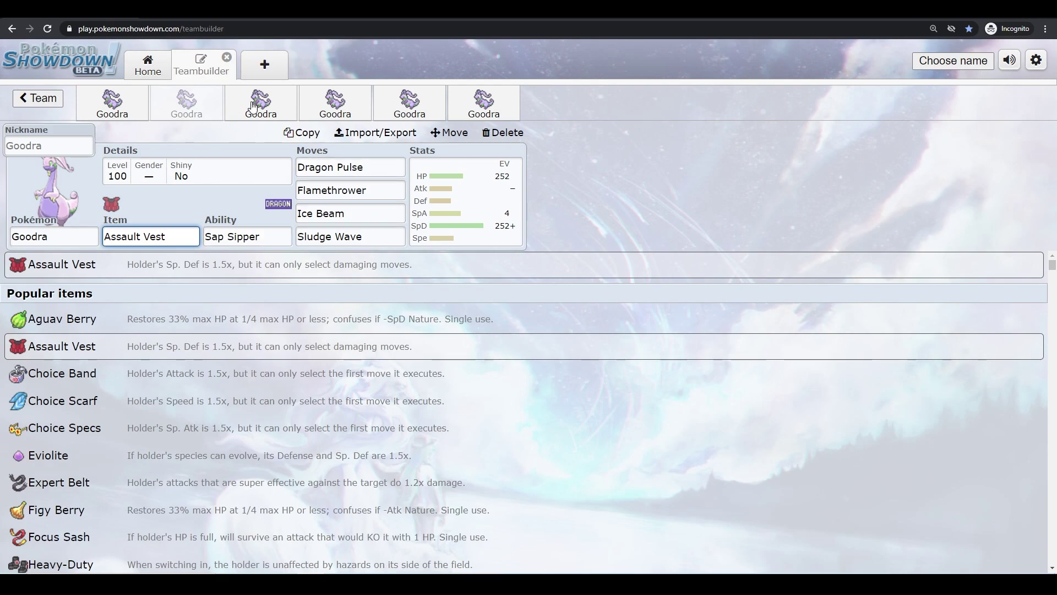
Switch back to Goodra's Bulbapedia page and look through its level-up and TM/TR learnsets
left_click(187, 20)
scroll(531, 375, "down", 5)
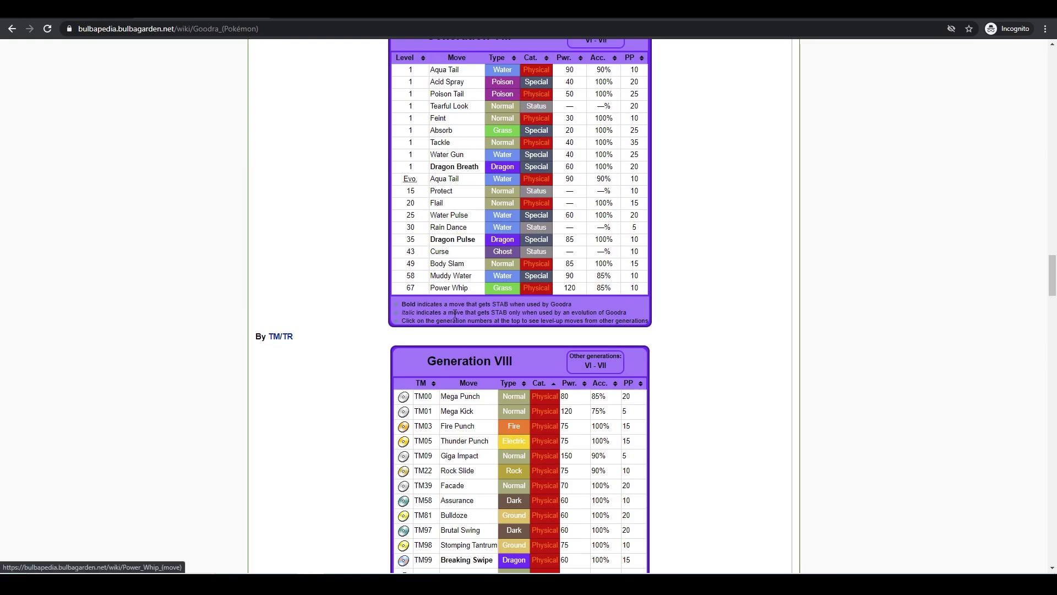
scroll(459, 327, "down", 4)
scroll(459, 328, "down", 10)
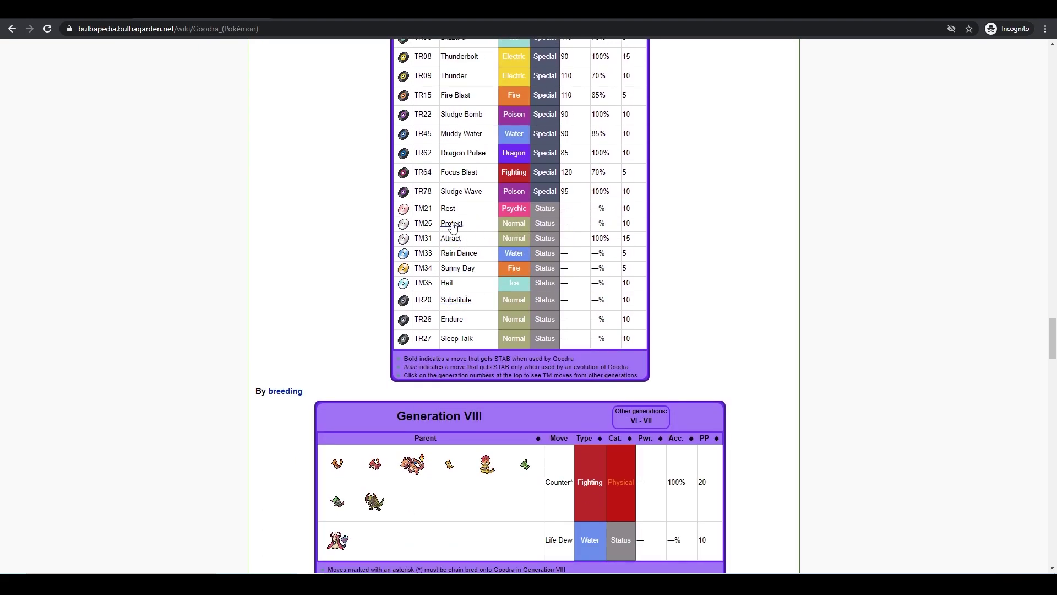
Return to the Showdown teambuilder and review the second Goodra's EV spread and its Flamethrower and Ice Beam moves
key("alt+Tab")
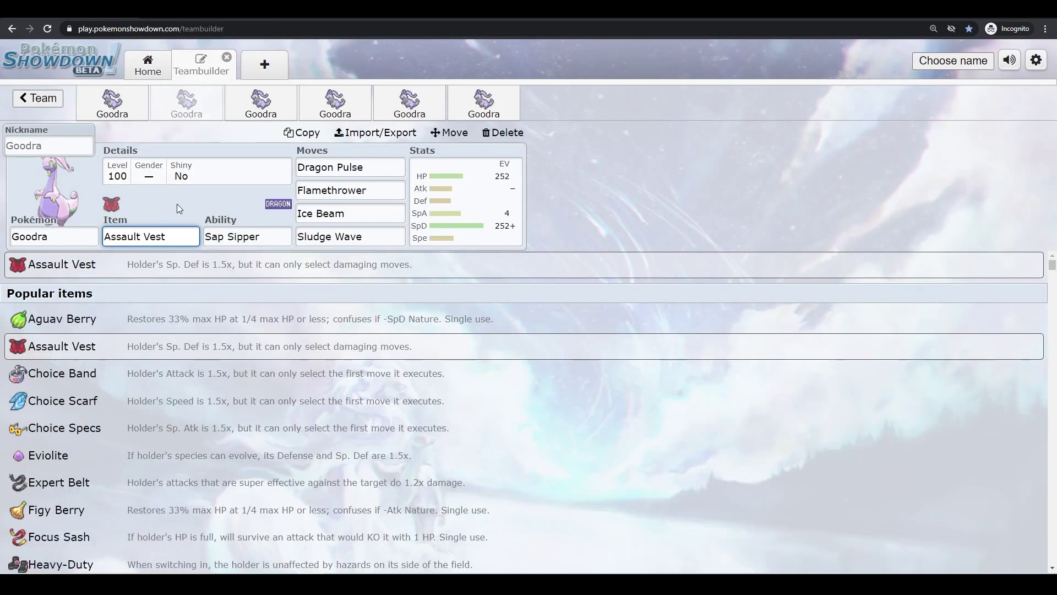
left_click(441, 236)
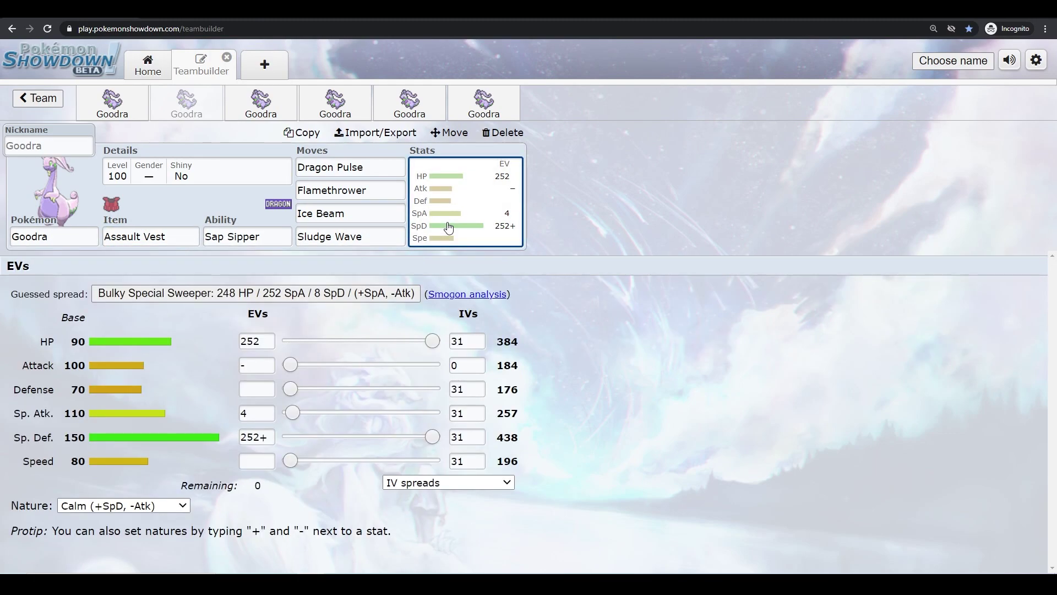
left_click(371, 175)
key("Tab")
key("Tab")
key("Tab")
key("Tab")
left_click(375, 193)
left_click(373, 217)
left_click(375, 190)
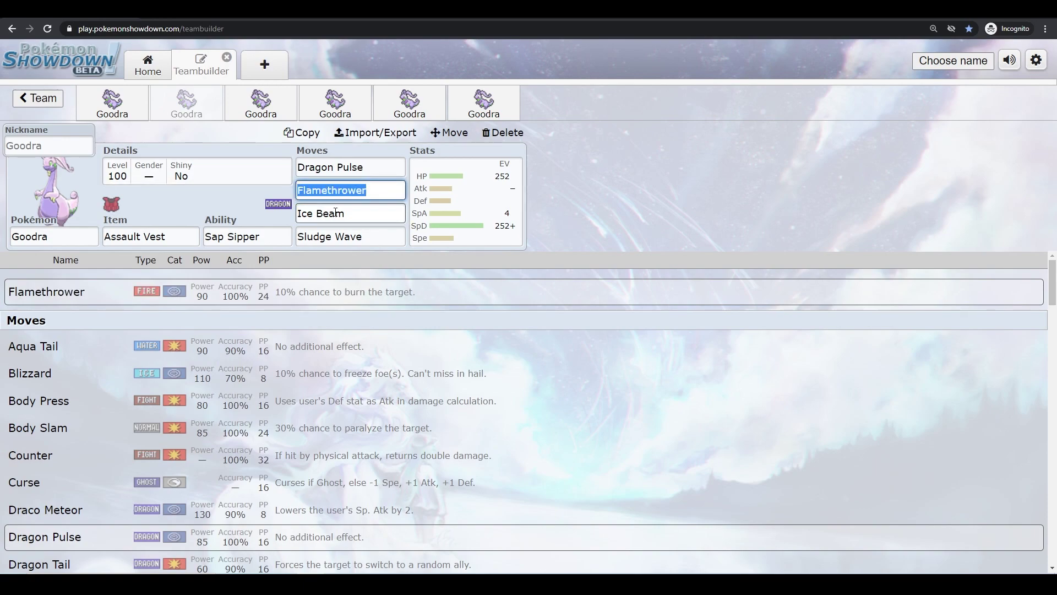
key("Tab")
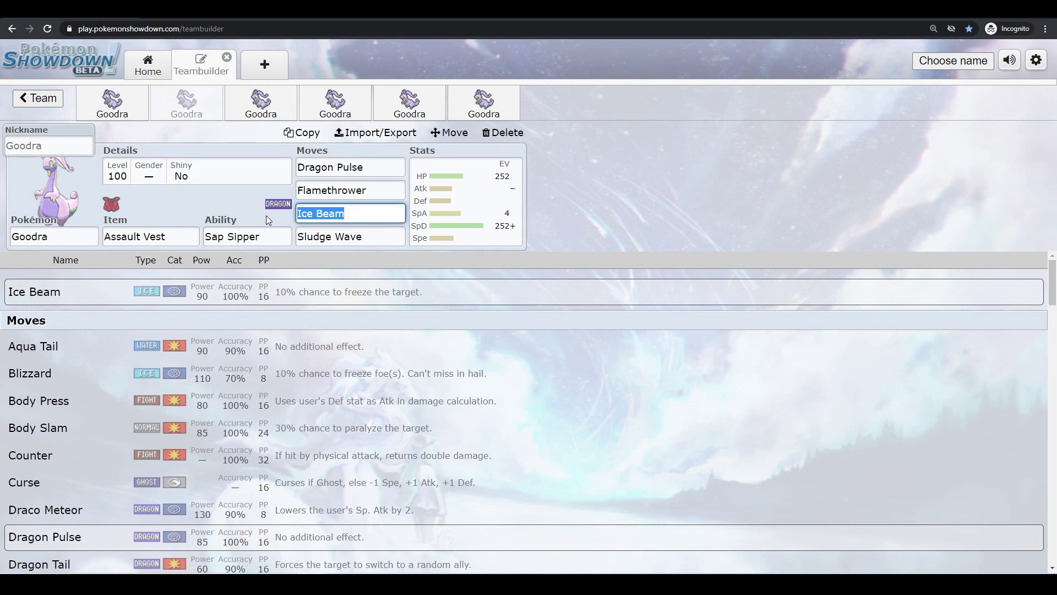
Check the details of the second Goodra's Sludge Wave and Dragon Pulse, and reopen its EV spread
left_click(377, 194)
left_click(377, 214)
left_click(378, 230)
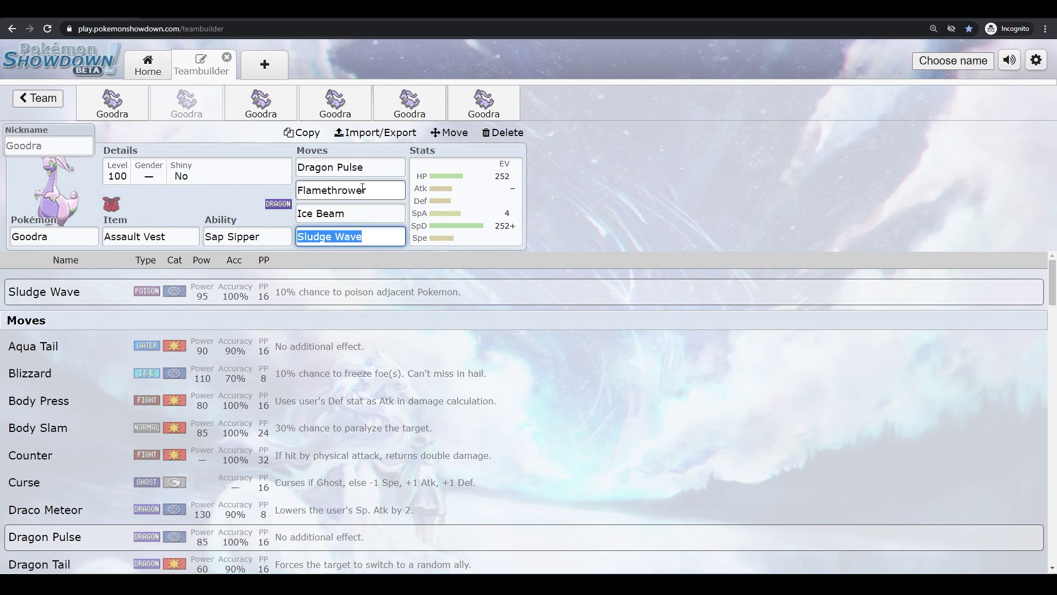
left_click(368, 166)
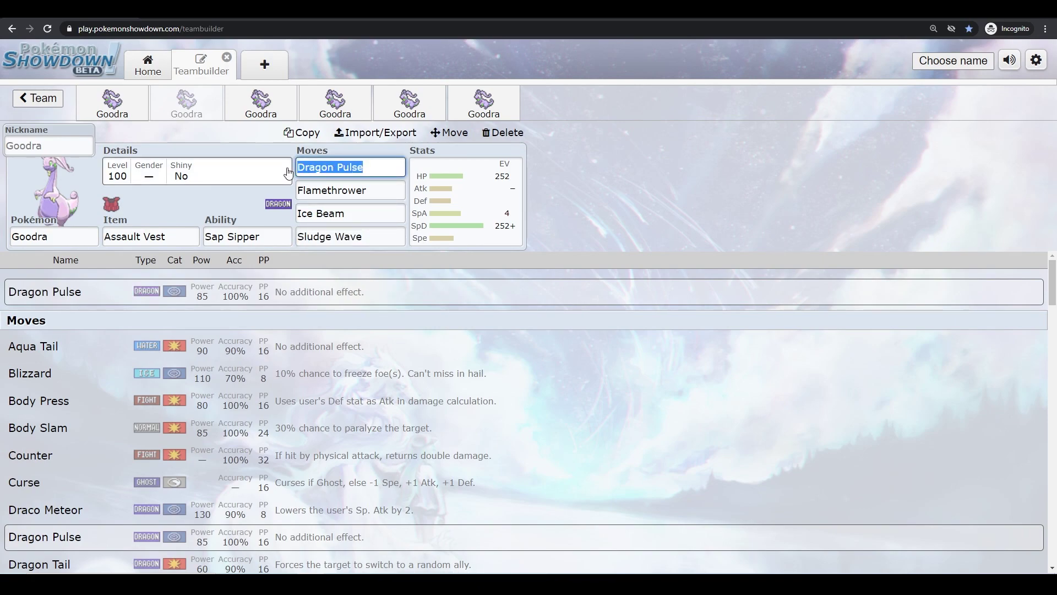
left_click(393, 187)
left_click(372, 237)
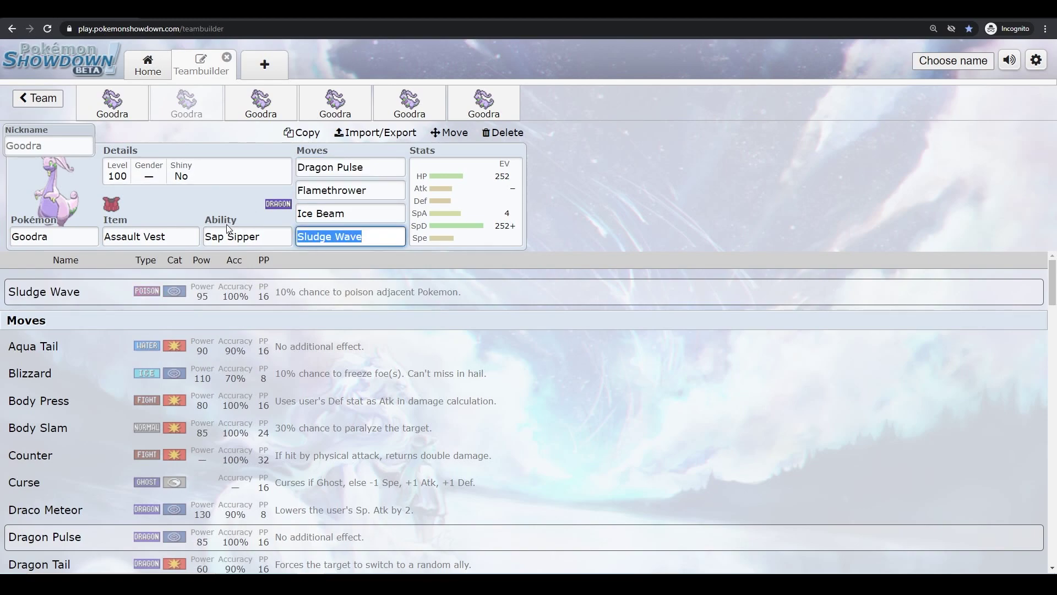
left_click(447, 226)
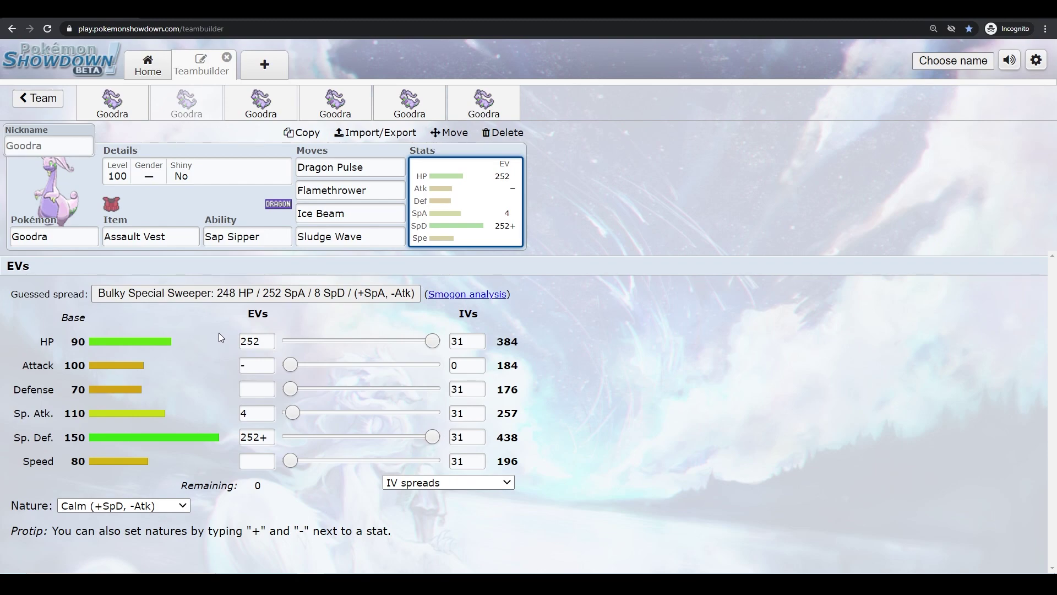
Change the second Goodra's ability to Gooey
left_click(255, 236)
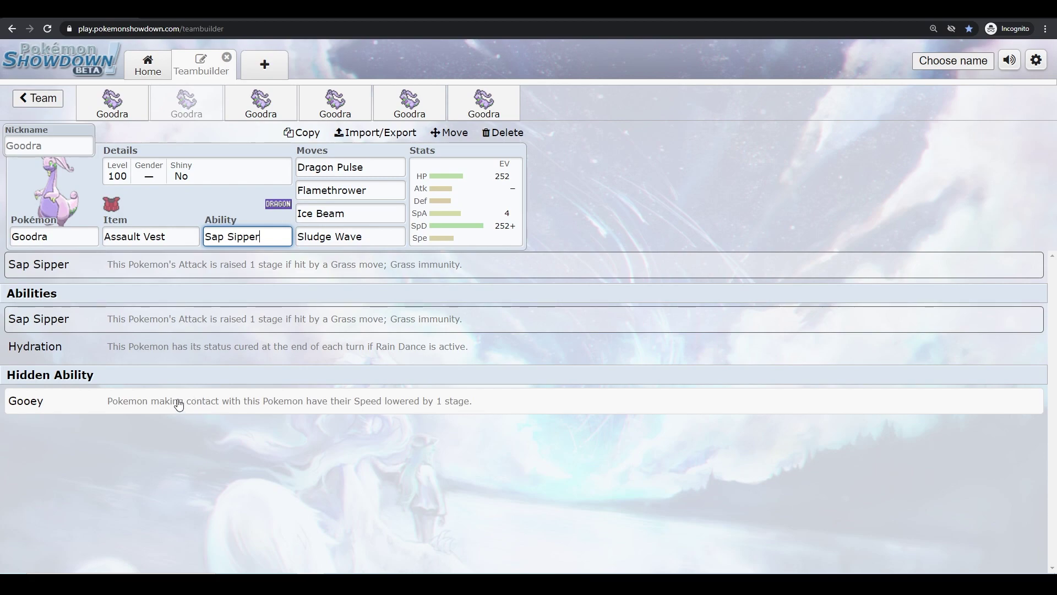
left_click(49, 413)
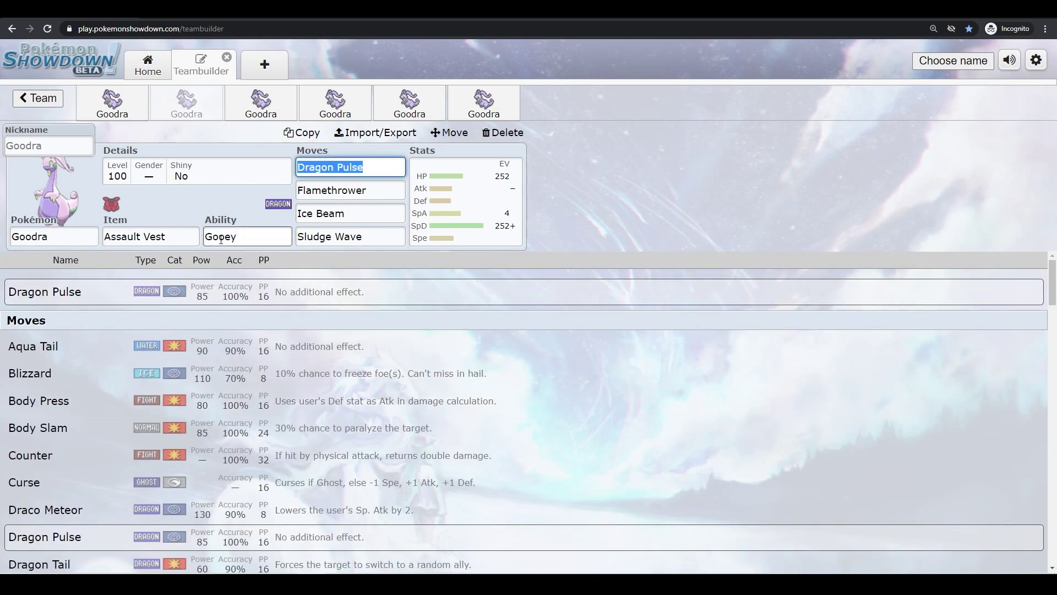
left_click(245, 233)
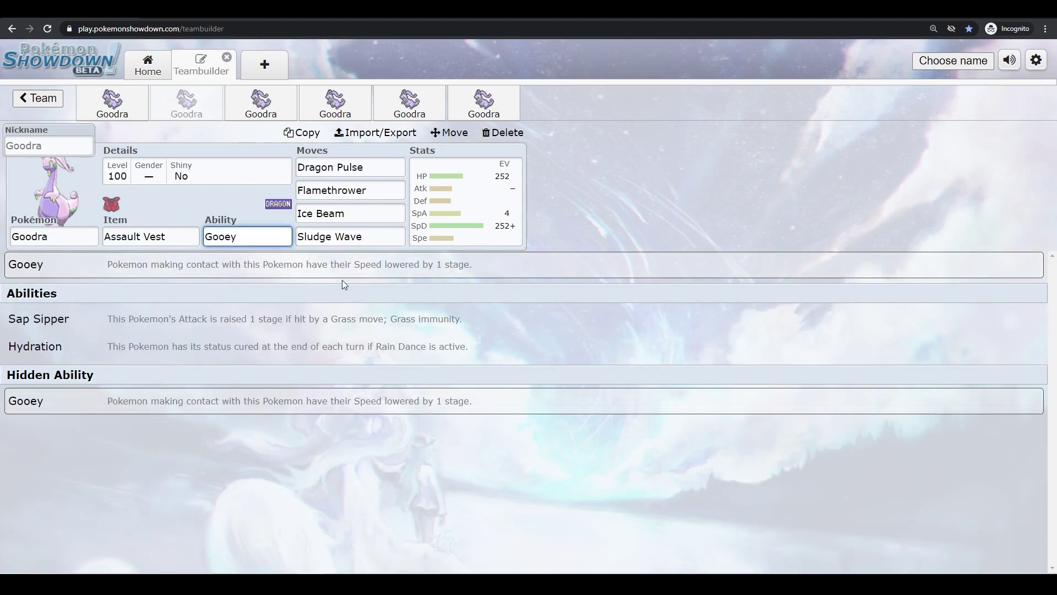
left_click(427, 229)
Open the third Goodra set and look through the moves available for its Weather Ball slot
left_click(261, 101)
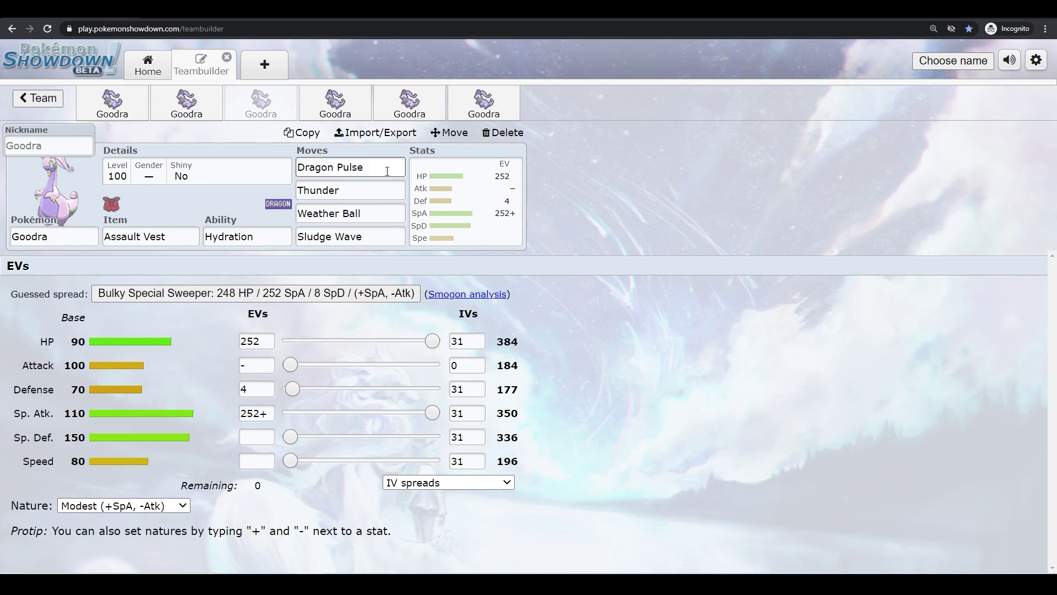
left_click(381, 189)
left_click(382, 220)
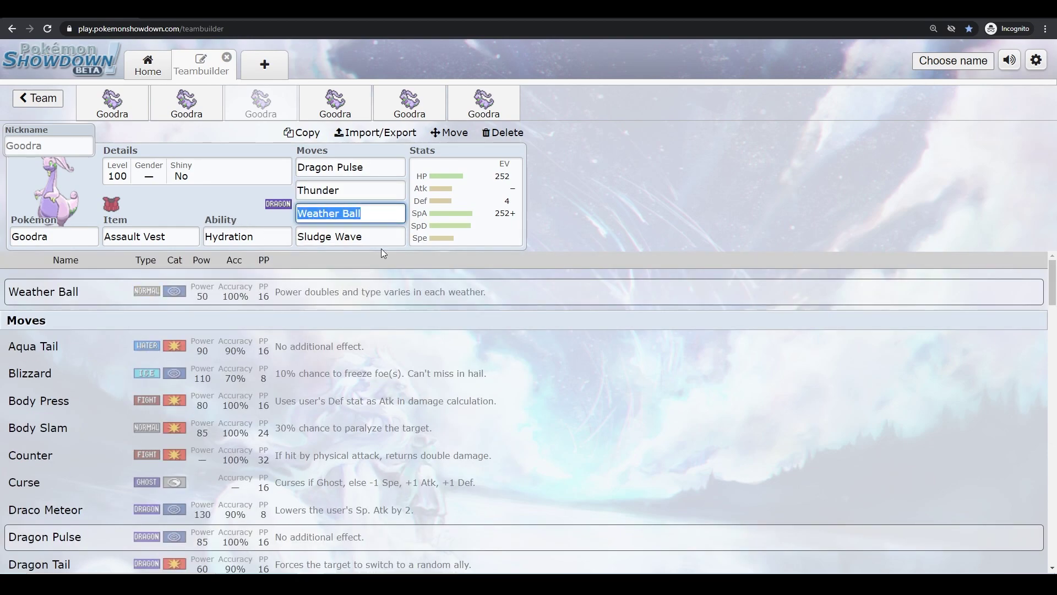
scroll(267, 455, "down", 2)
scroll(264, 385, "up", 2)
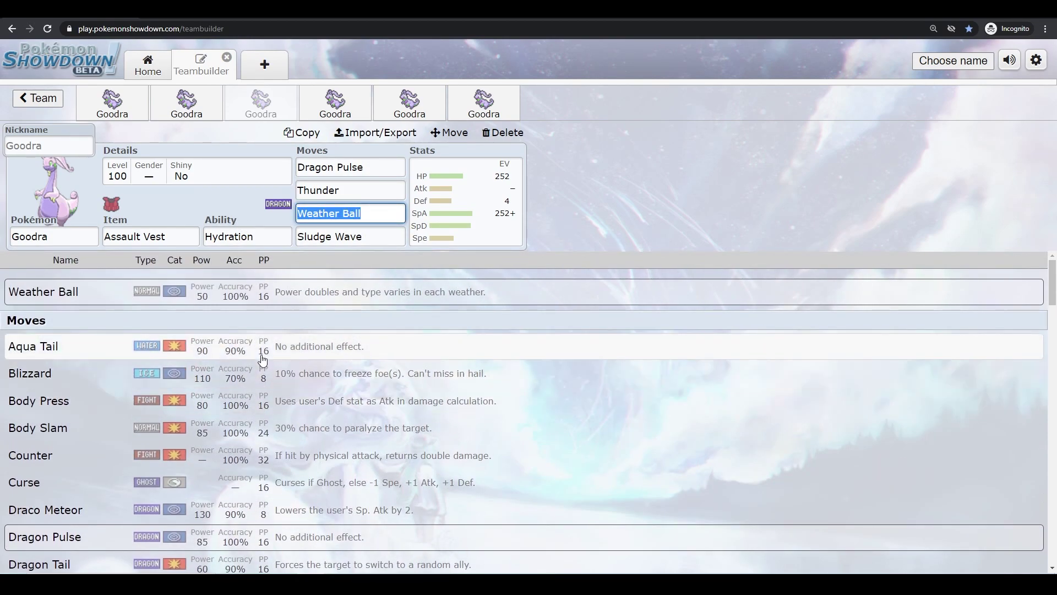
scroll(263, 361, "down", 2)
scroll(215, 402, "up", 2)
scroll(221, 423, "down", 4)
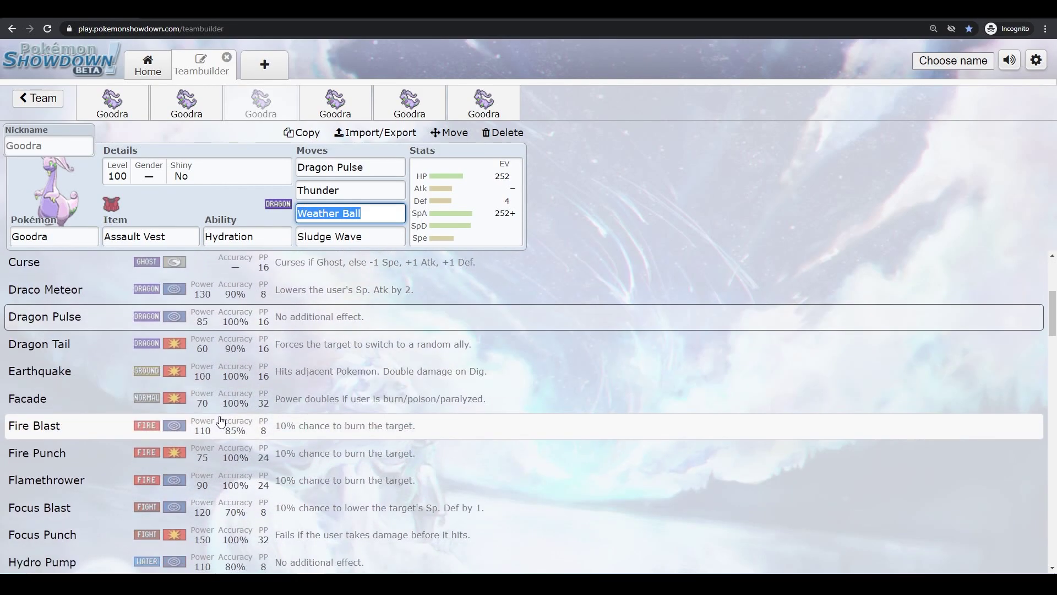
scroll(221, 422, "down", 6)
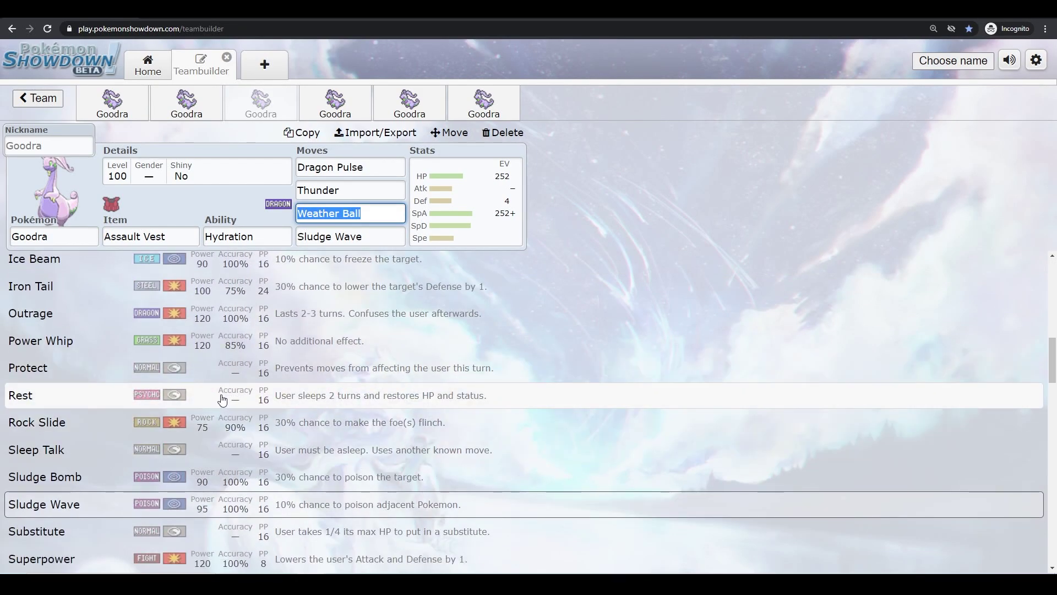
scroll(276, 446, "down", 2)
scroll(282, 441, "up", 3)
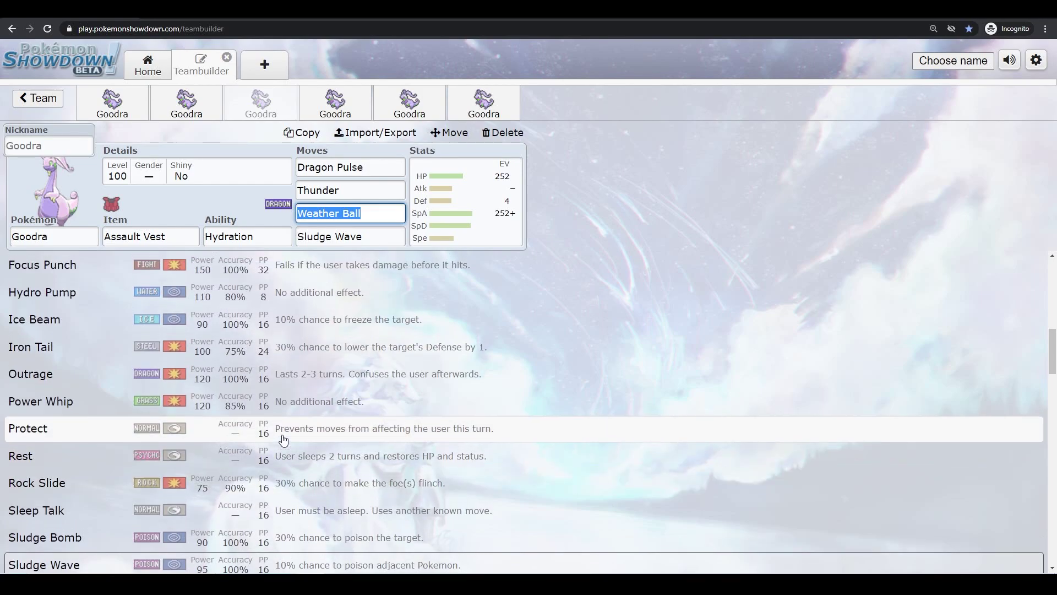
scroll(283, 441, "up", 6)
Review the third Goodra's EV spread and the details of Sludge Wave and Weather Ball
left_click(451, 243)
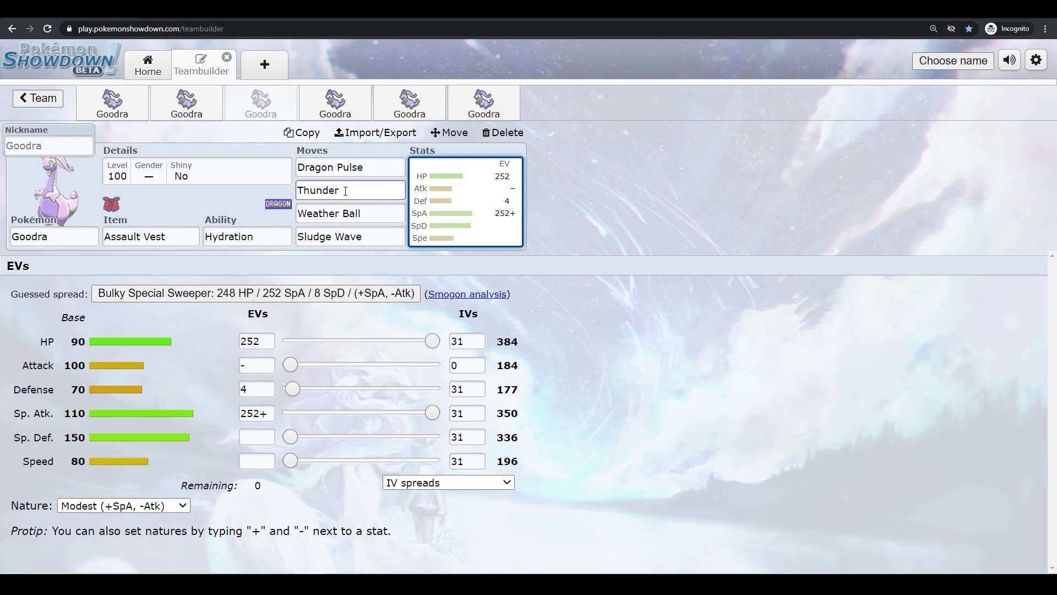
left_click(369, 238)
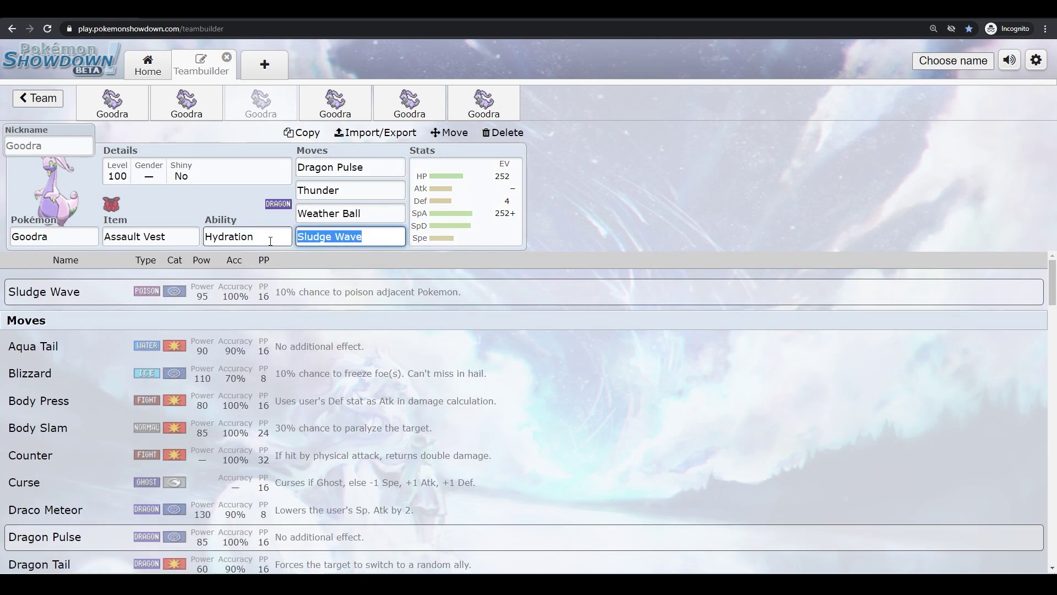
left_click(363, 215)
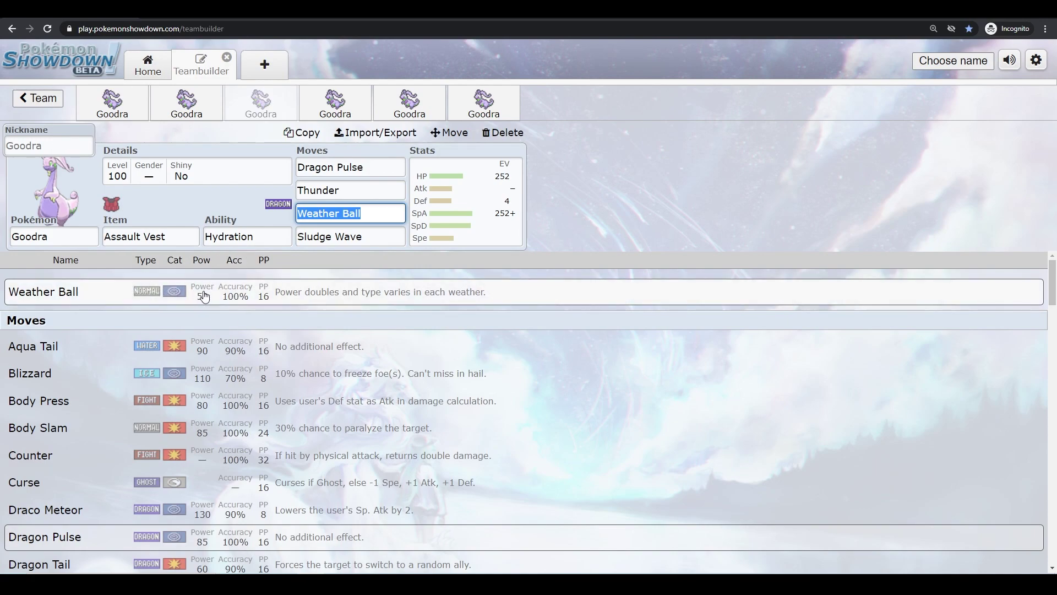
left_click(420, 216)
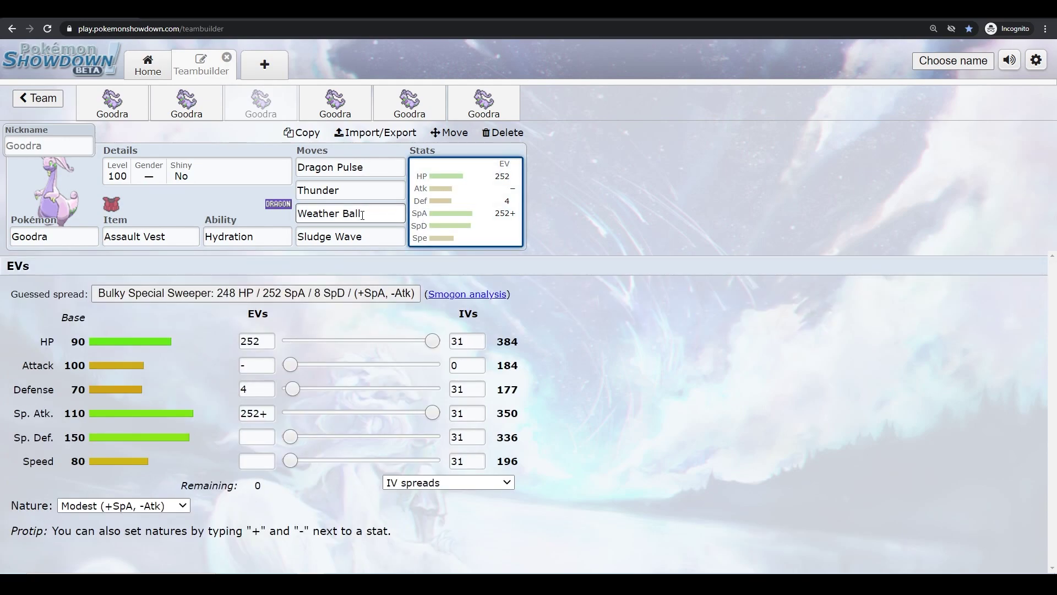
Replace the third Goodra's Weather Ball with Surf
left_click(372, 212)
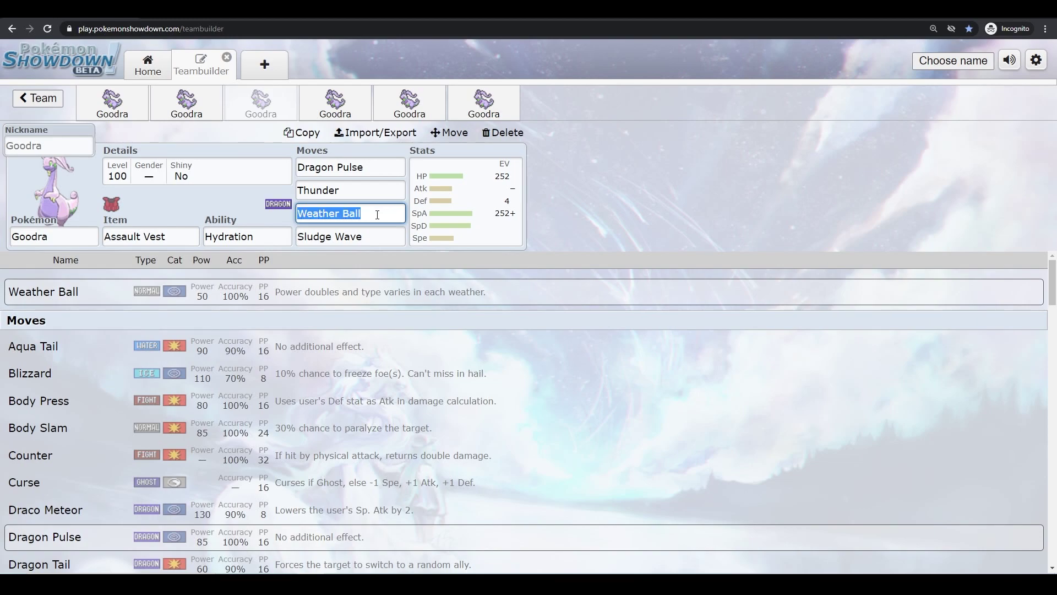
scroll(375, 435, "down", 6)
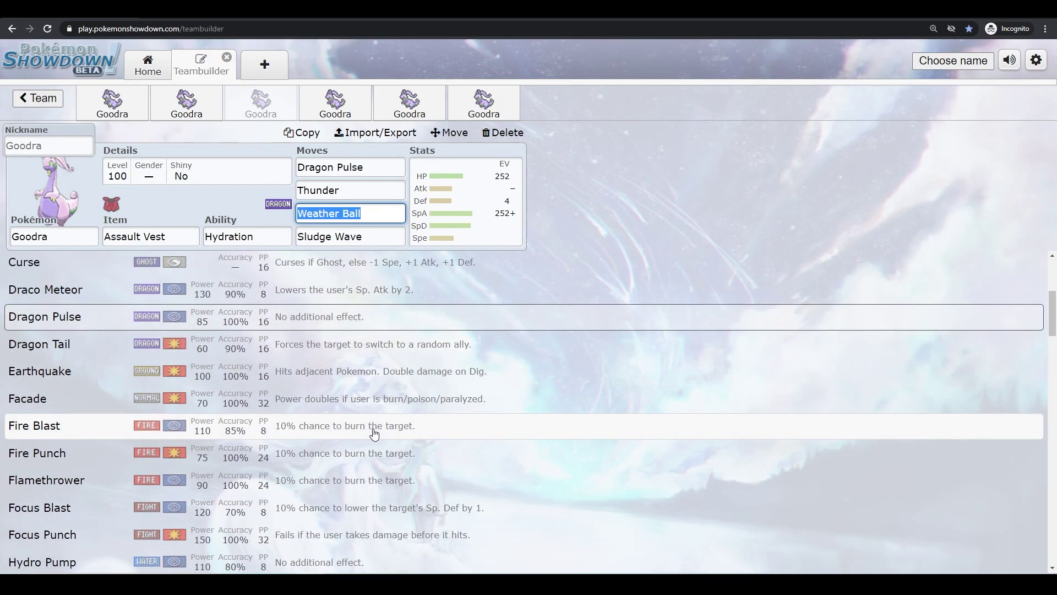
scroll(287, 418, "down", 4)
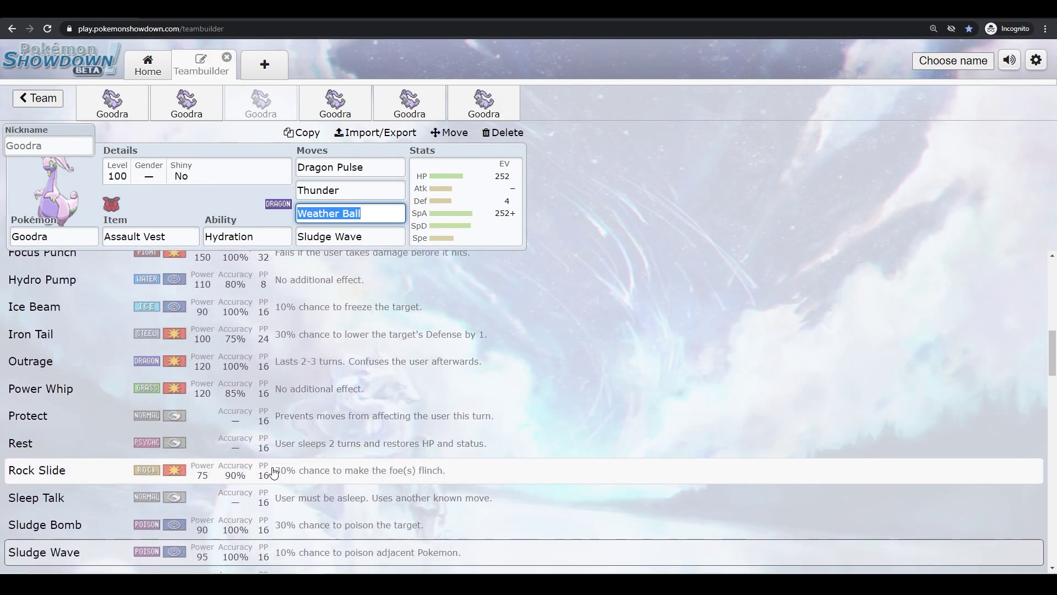
left_click(330, 530)
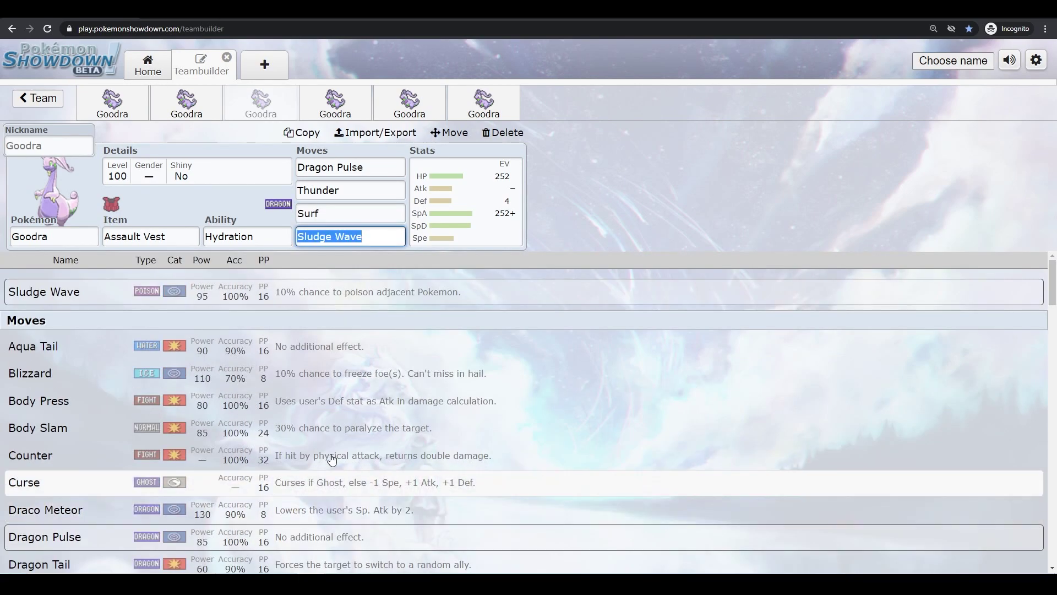
Change the third Goodra's item to Weakness Policy and reopen its EV spread
left_click(441, 224)
left_click_drag(166, 237, 53, 239)
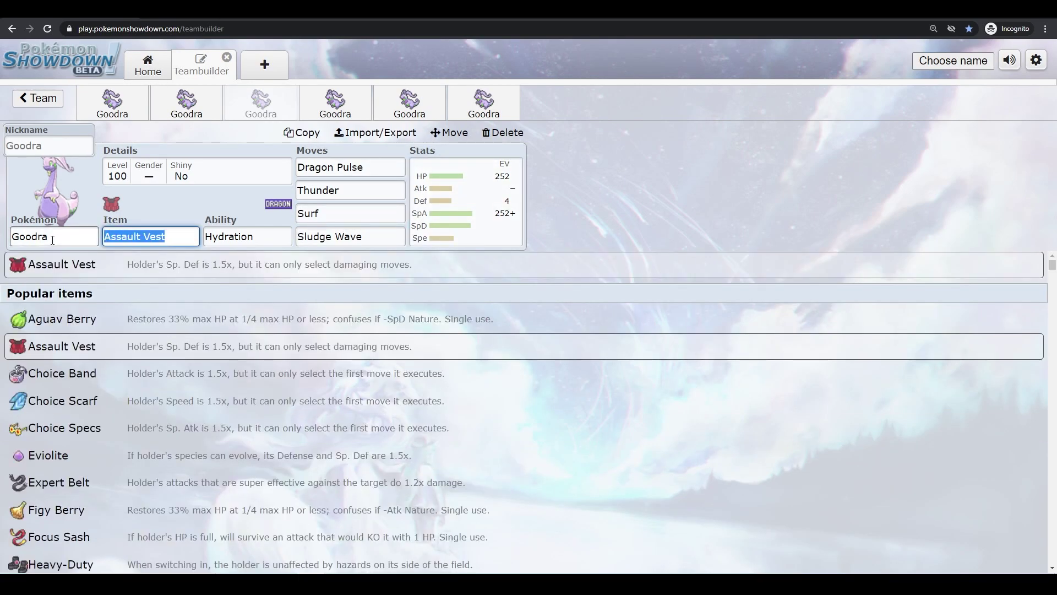
type("we")
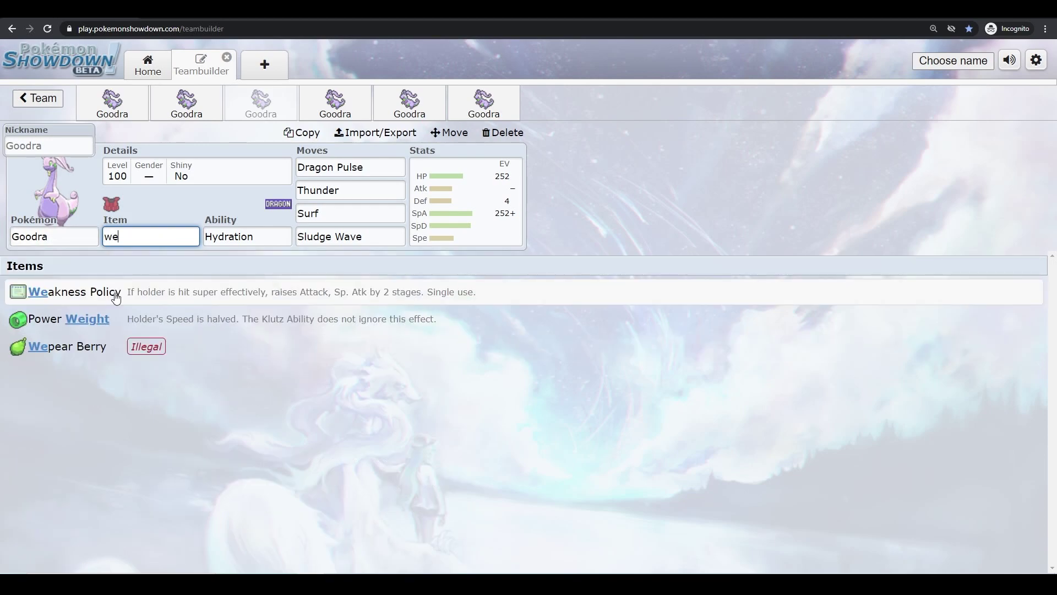
key("Tab")
left_click(435, 226)
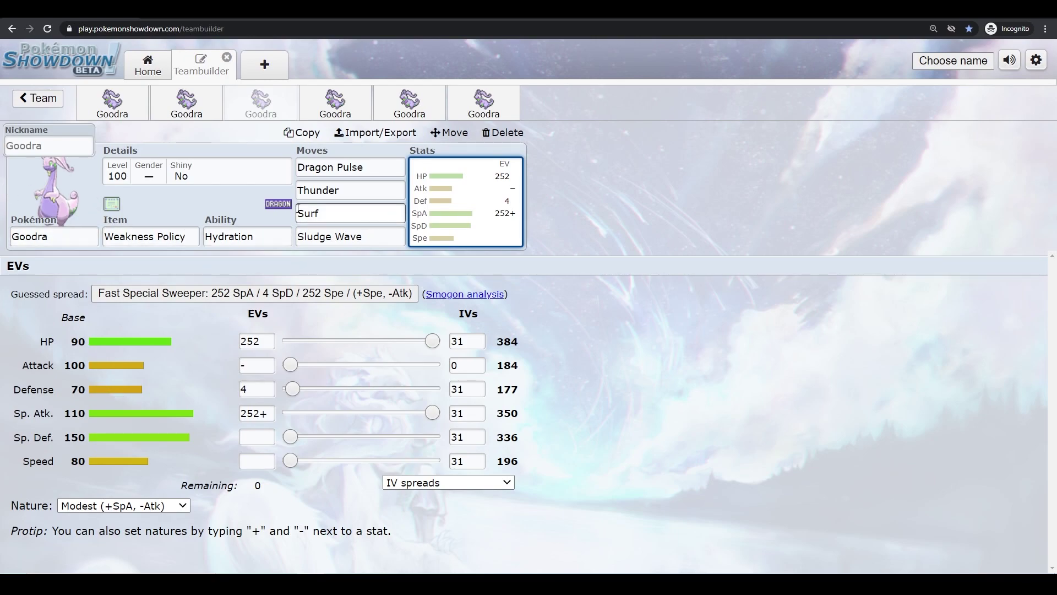
Switch to the Bulbapedia page to check Goodra's type effectiveness, and return to the teambuilder
key("alt+Tab")
scroll(382, 336, "up", 15)
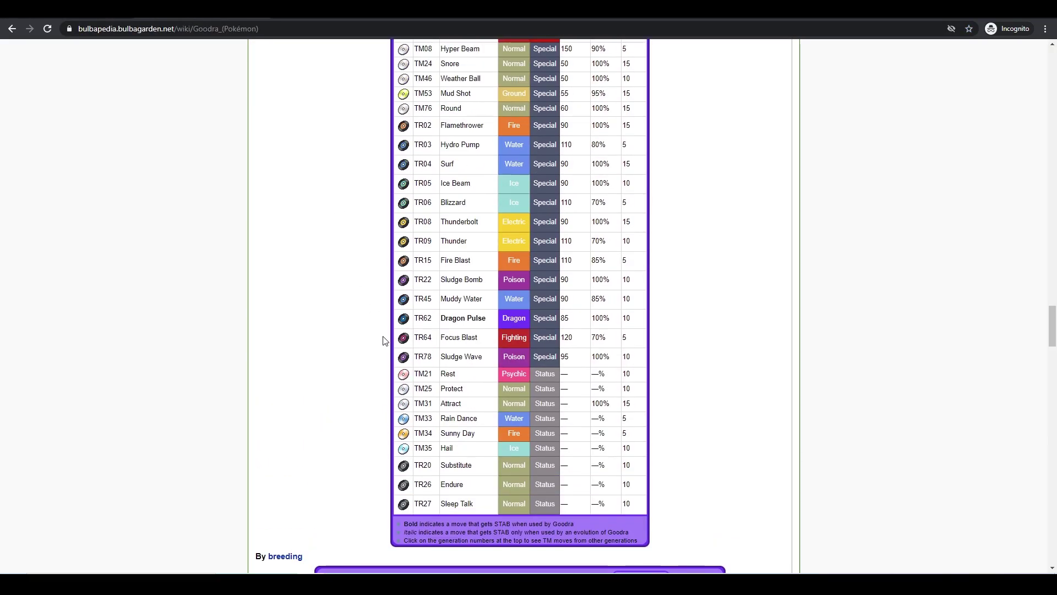
scroll(382, 318, "up", 6)
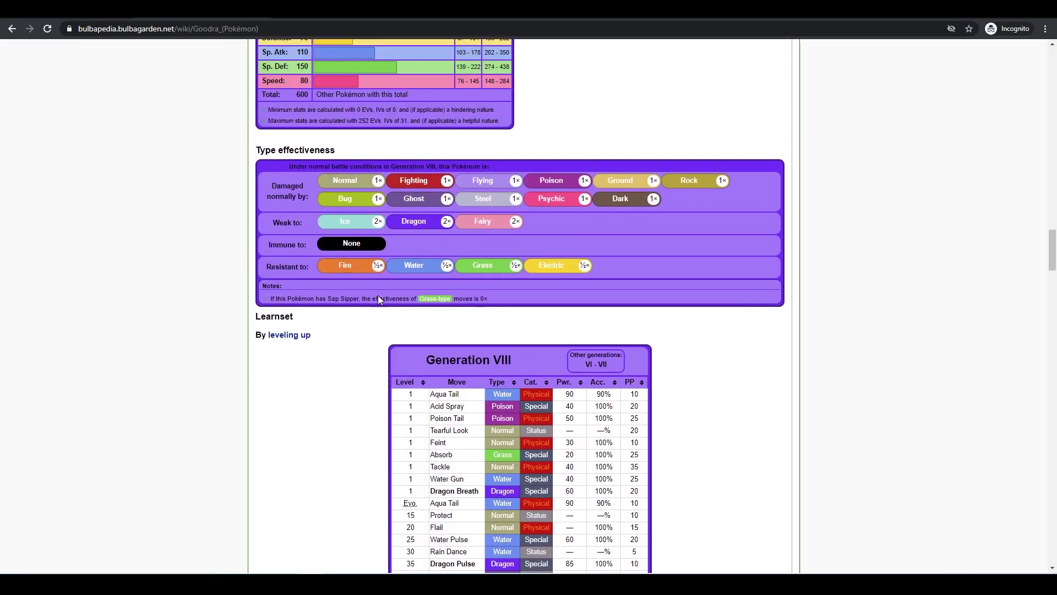
key("alt+Tab")
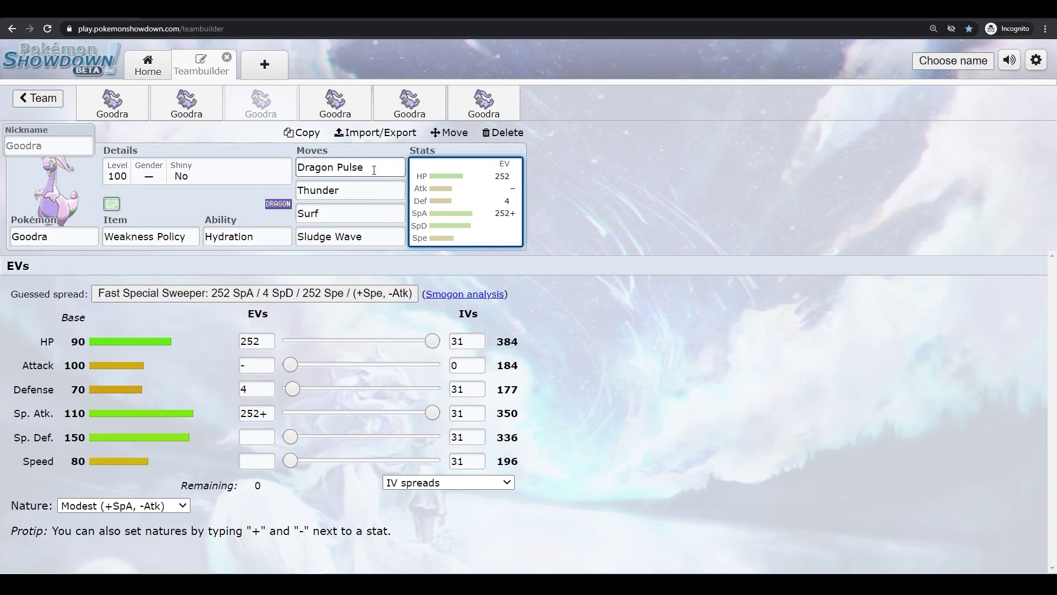
Review the details of the third Goodra's Thunder, Dragon Pulse, Surf and Sludge Wave, and look through the alternatives for the last move
left_click(386, 190)
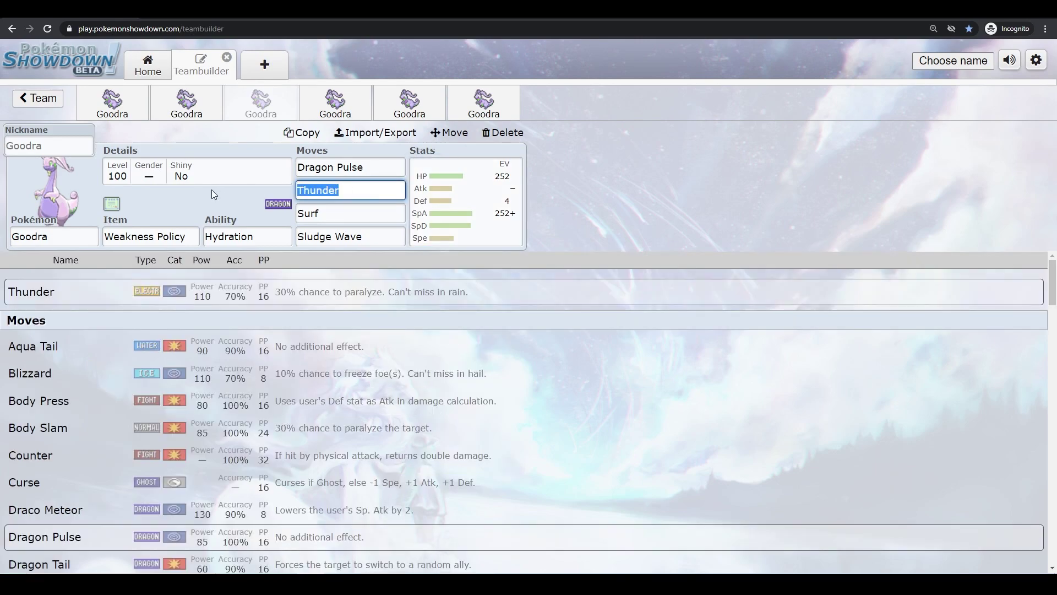
left_click(390, 170)
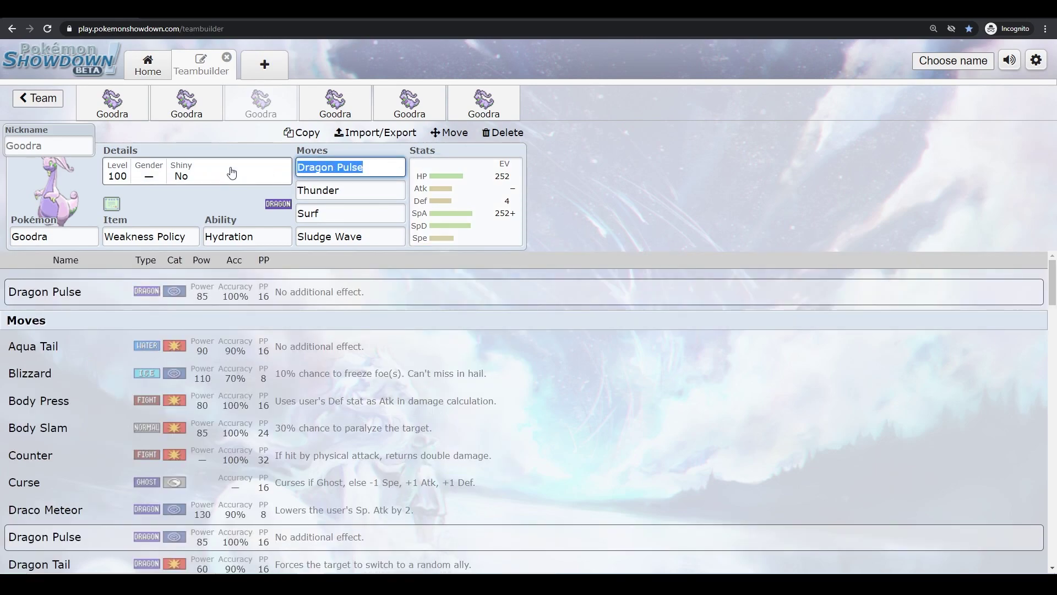
key("Tab")
key("Tab")
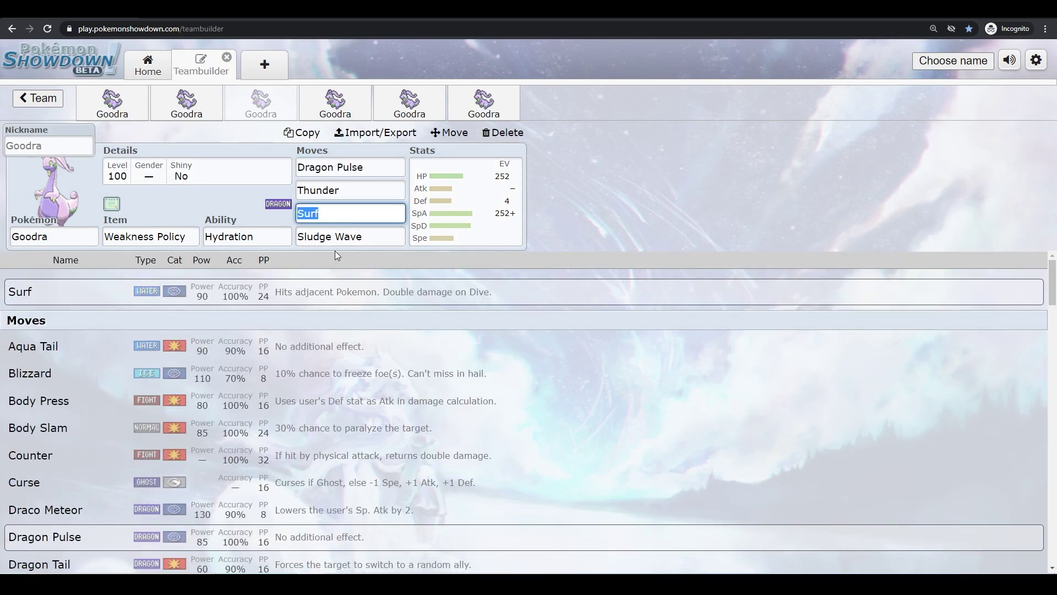
left_click(375, 239)
scroll(277, 330, "down", 4)
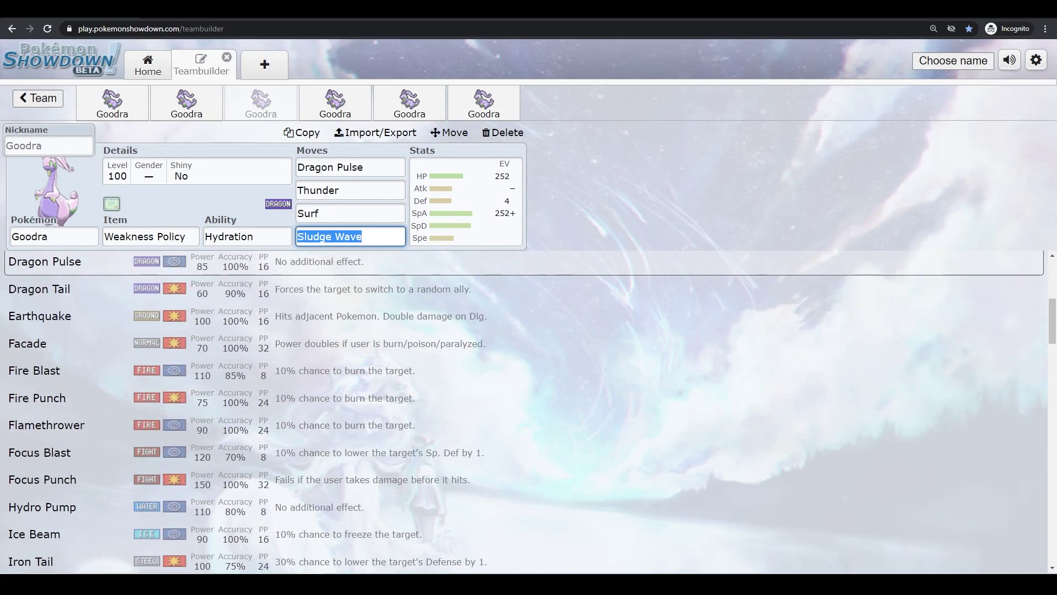
Look through Goodra's level-up and TM/TR moves on the Bulbapedia page, and return to the teambuilder
key("ctrl+Tab")
scroll(253, 281, "down", 6)
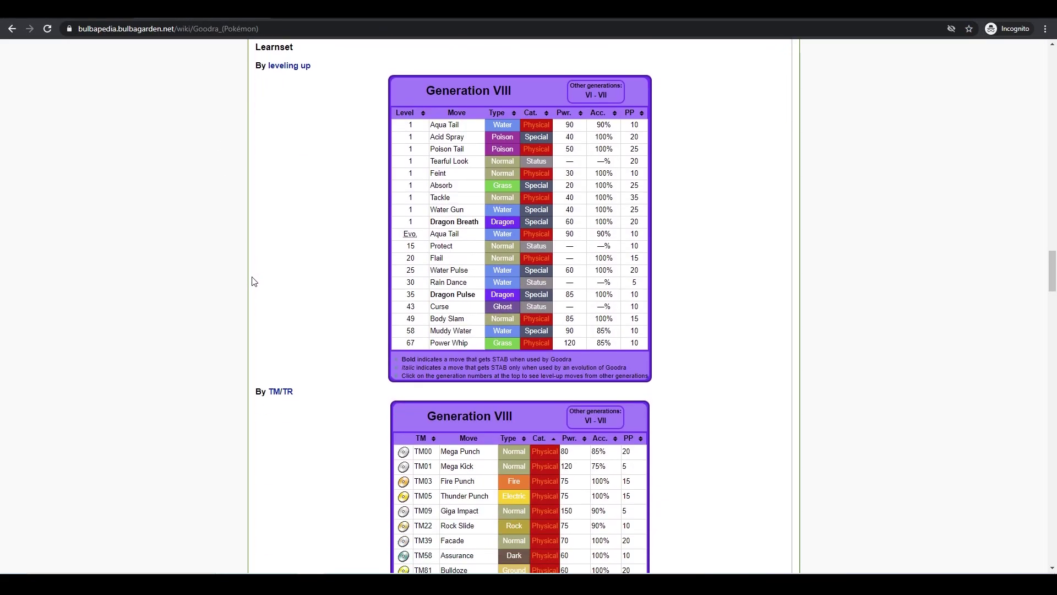
scroll(254, 281, "down", 15)
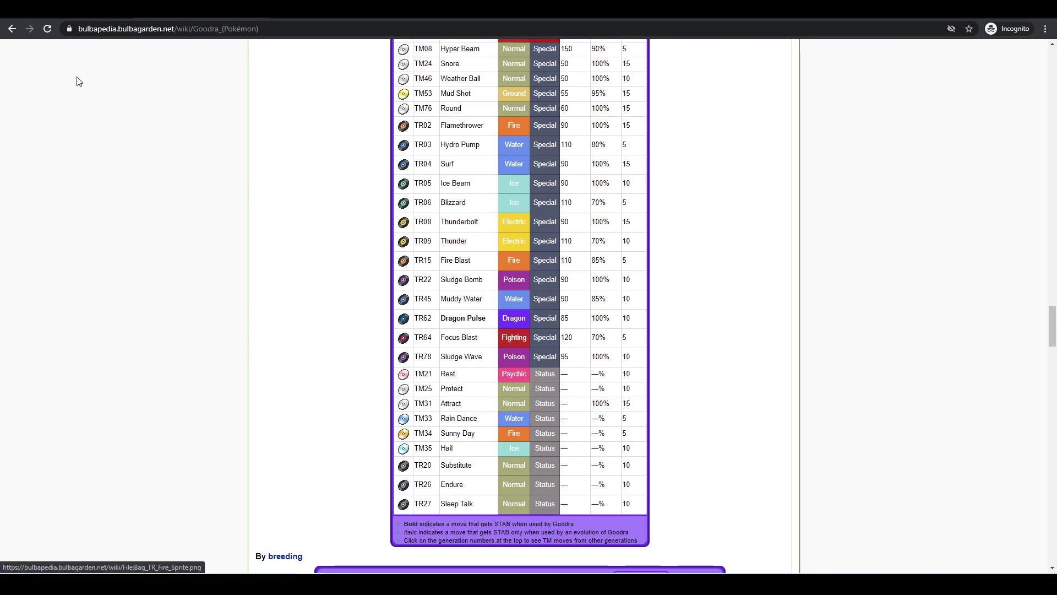
key("alt+Tab")
Open the fourth Goodra set and review its EV spread and the details of Draco Meteor, Sludge Wave, Blizzard and Fire Blast
left_click(335, 102)
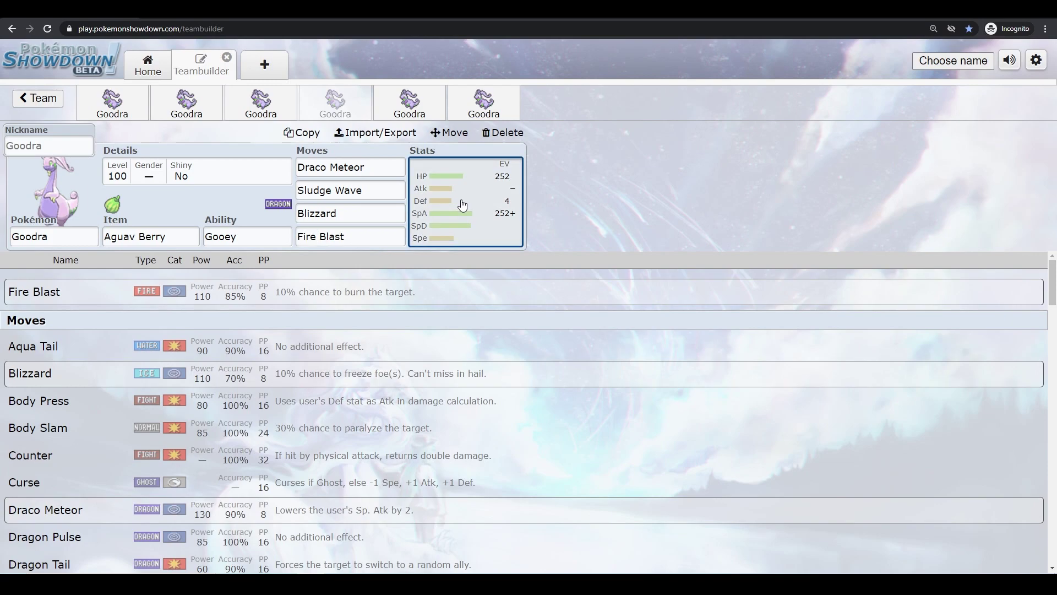
left_click(463, 205)
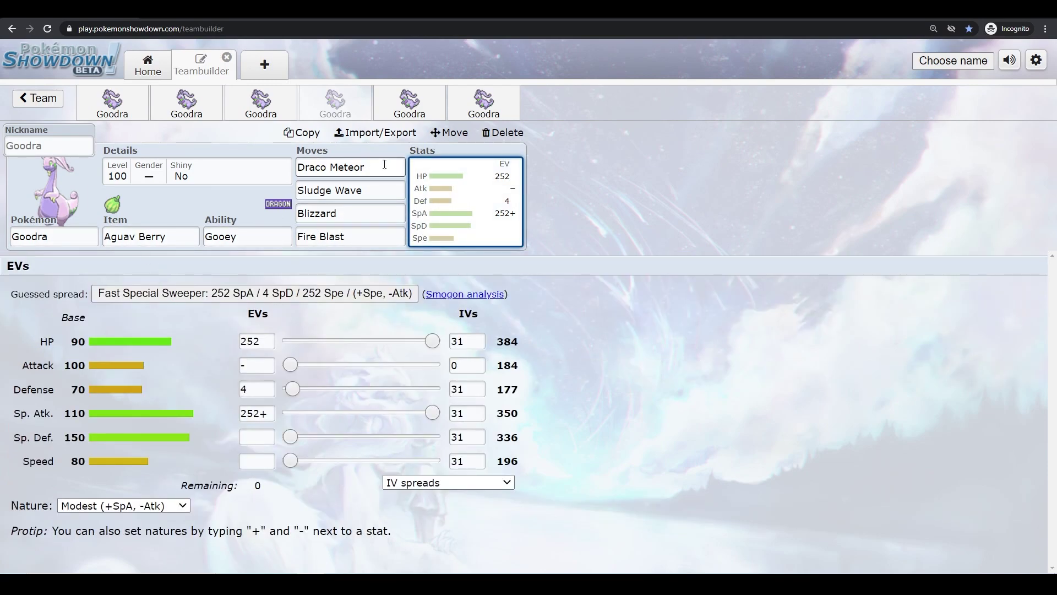
left_click(365, 166)
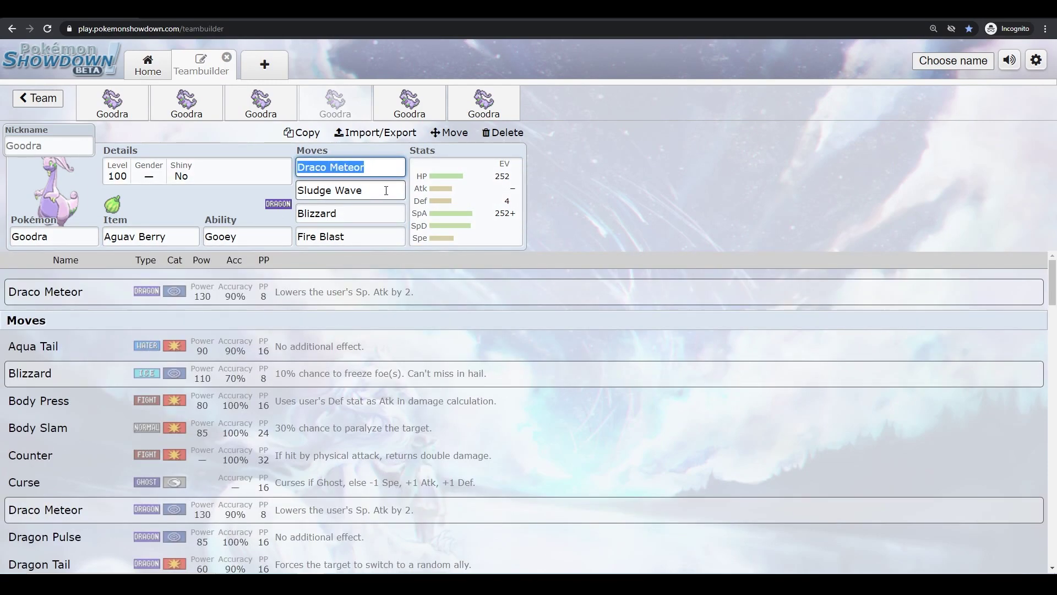
left_click(387, 191)
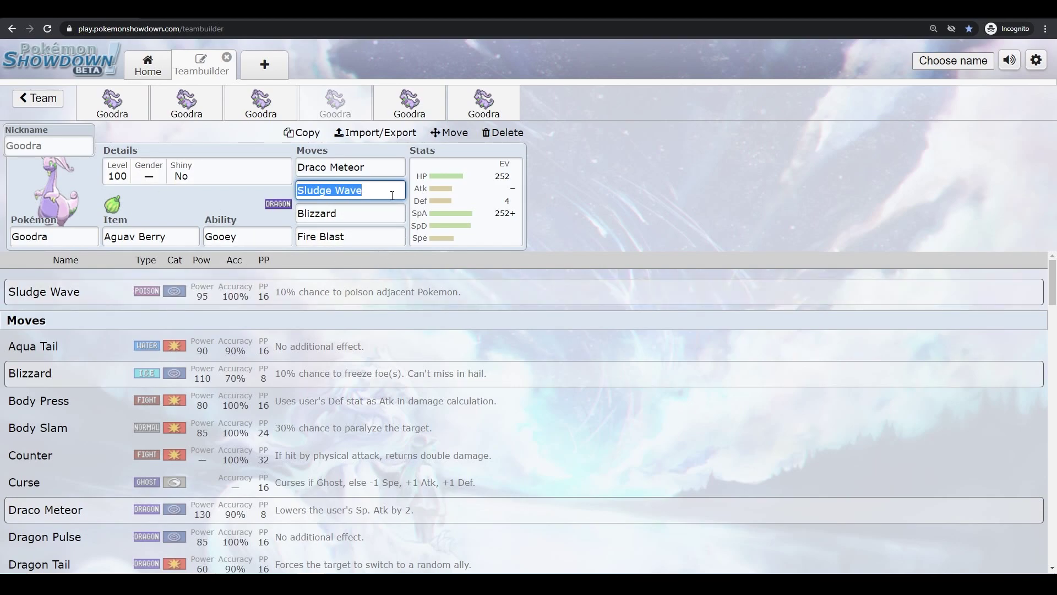
left_click(374, 214)
left_click(335, 231)
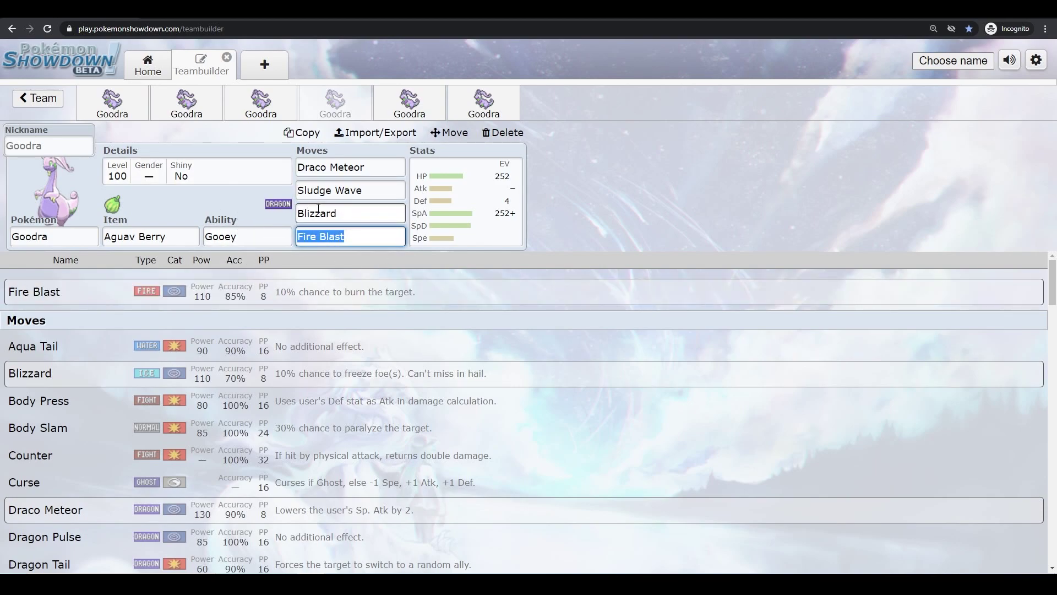
left_click(344, 214)
left_click(357, 238)
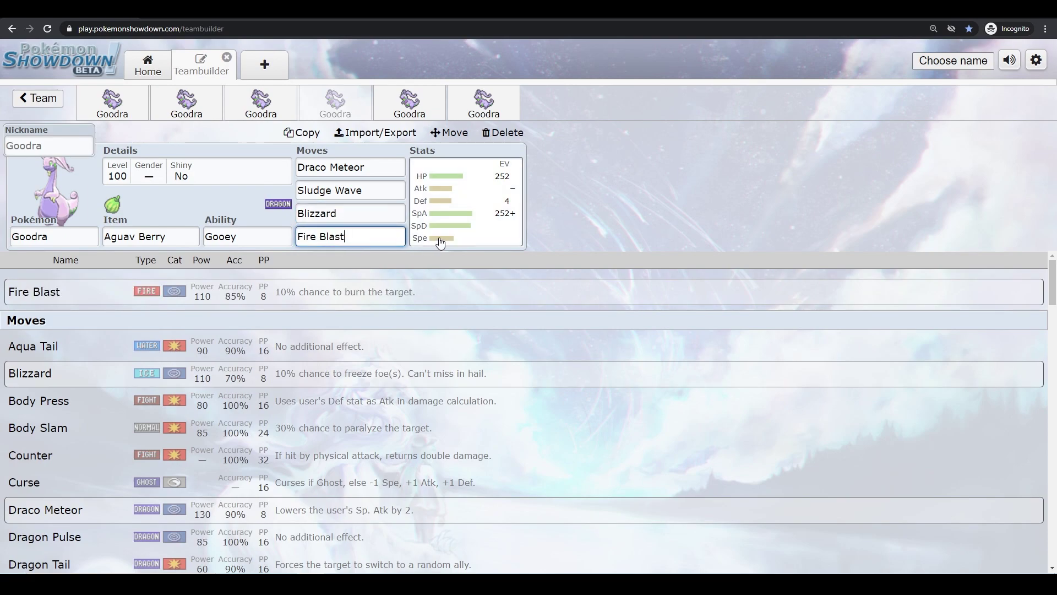
Check the fourth Goodra's EV spread and its Aguav Berry's effect, dismissing the driver update notification
left_click(445, 239)
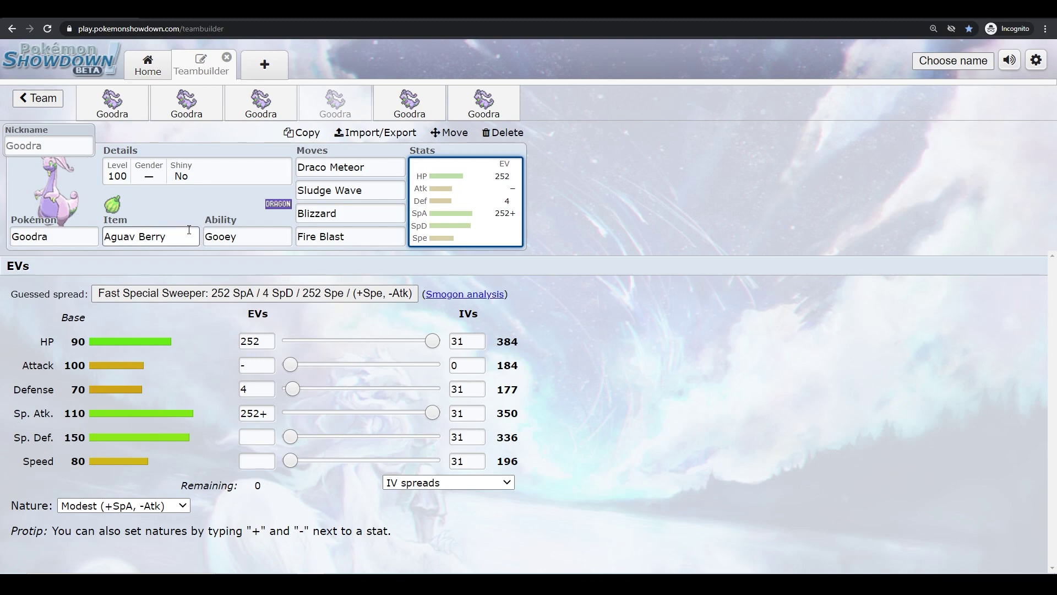
left_click(154, 236)
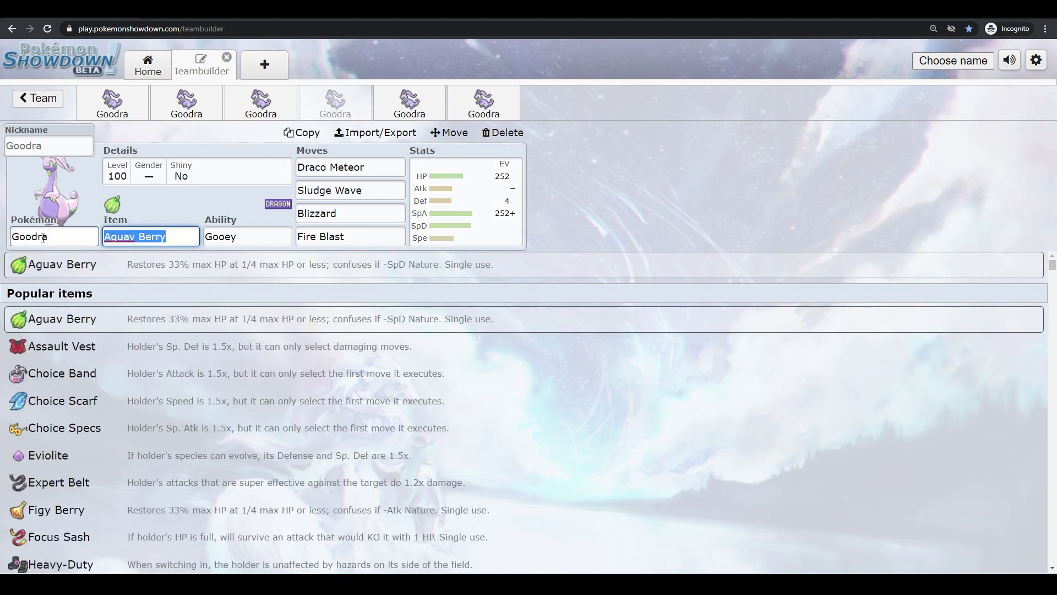
left_click(487, 225)
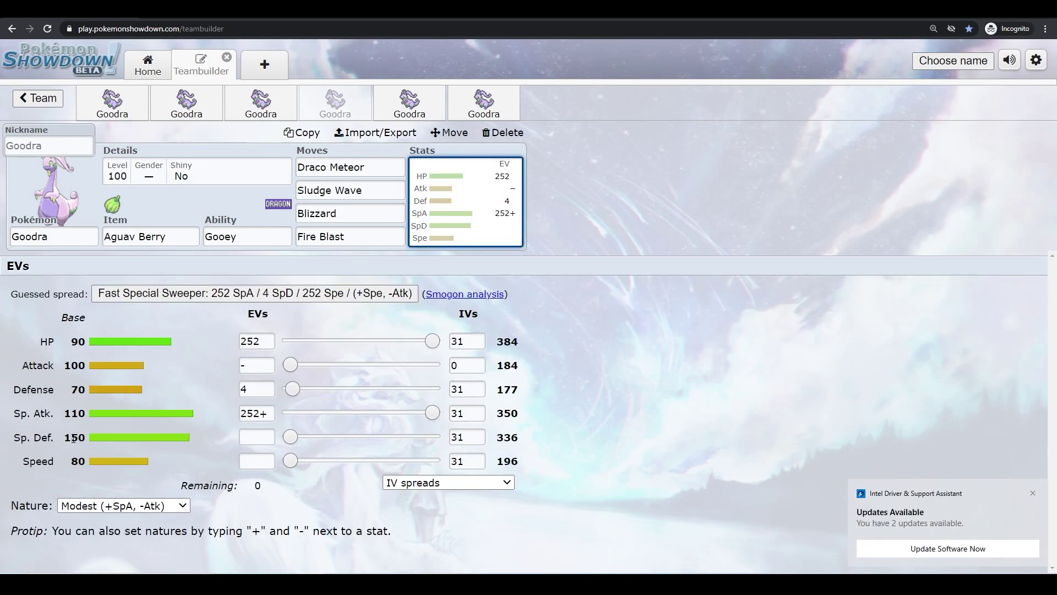
left_click(1033, 493)
left_click(254, 384)
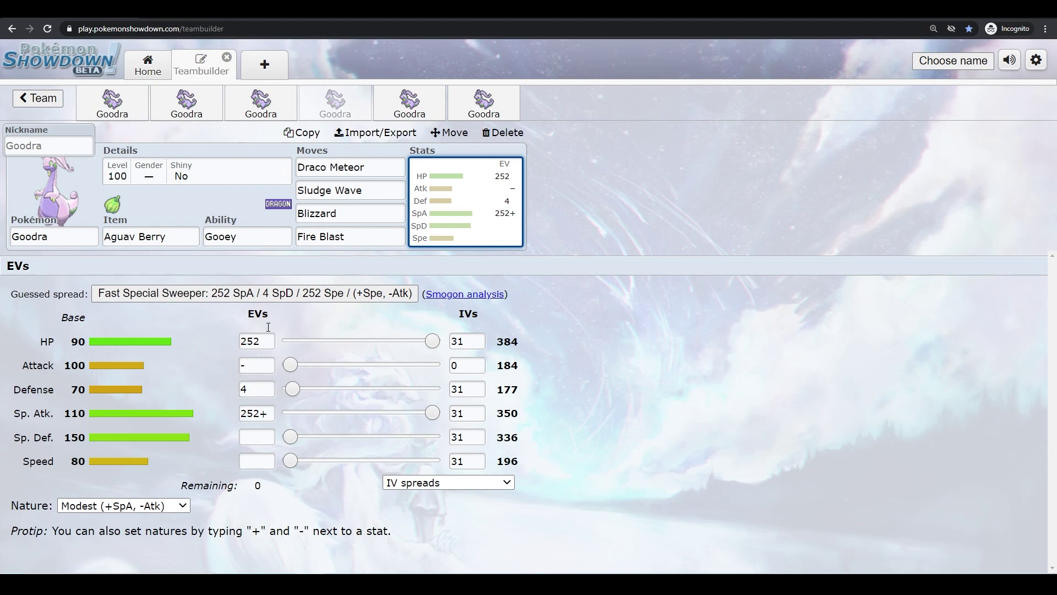
Reread the Aguav Berry's description and compare it with the fourth Goodra's EV spread and nature
left_click(175, 230)
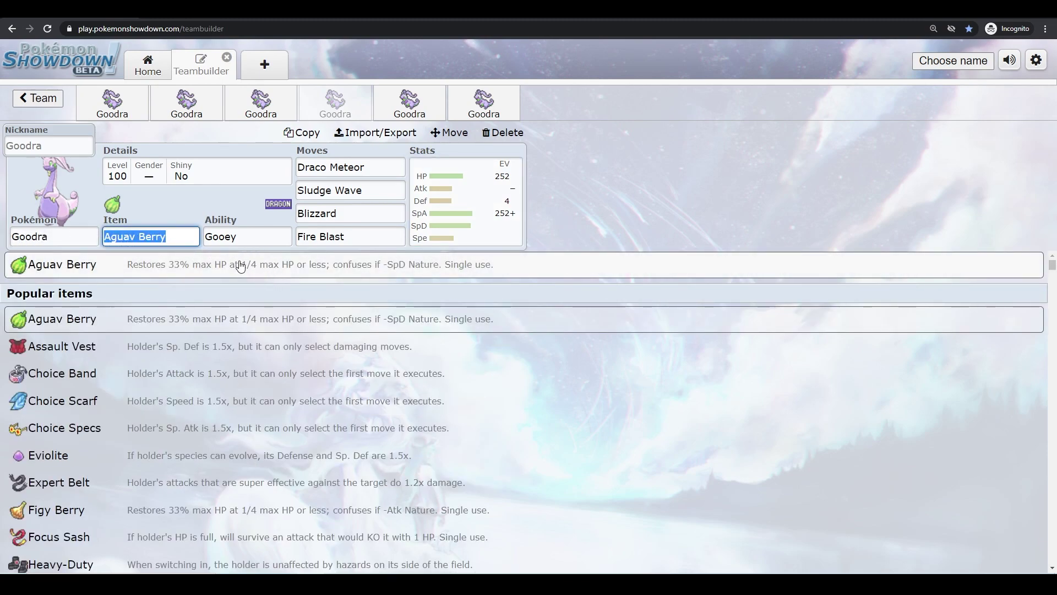
left_click(445, 231)
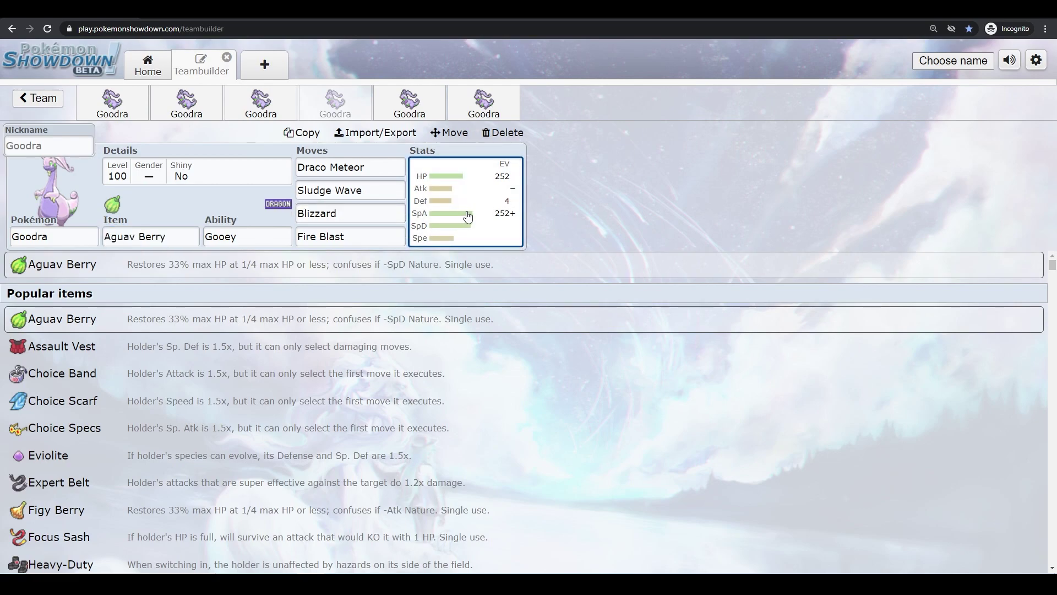
left_click(462, 216)
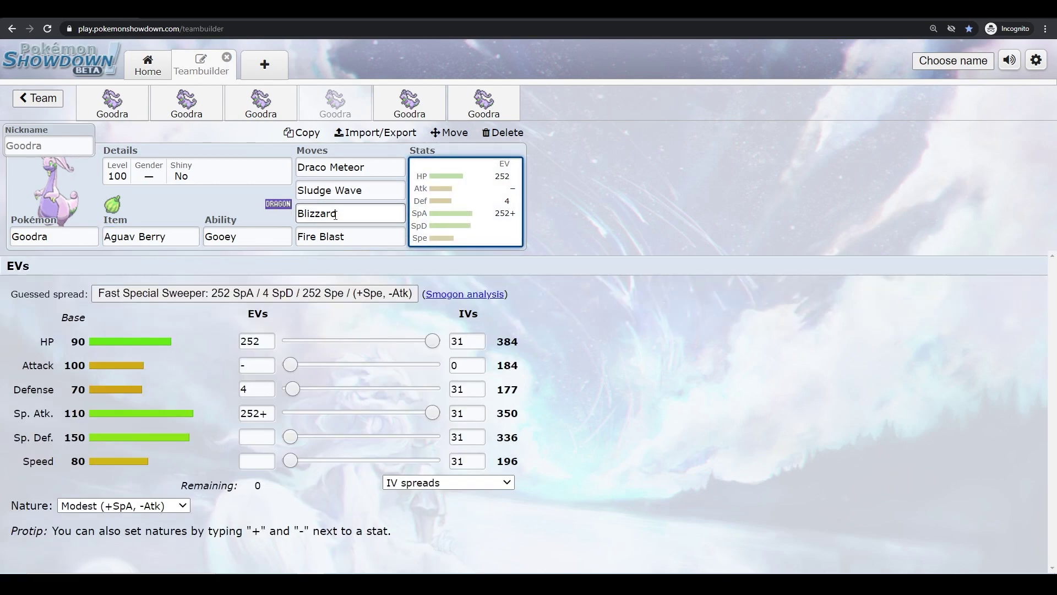
left_click(263, 237)
left_click(110, 237)
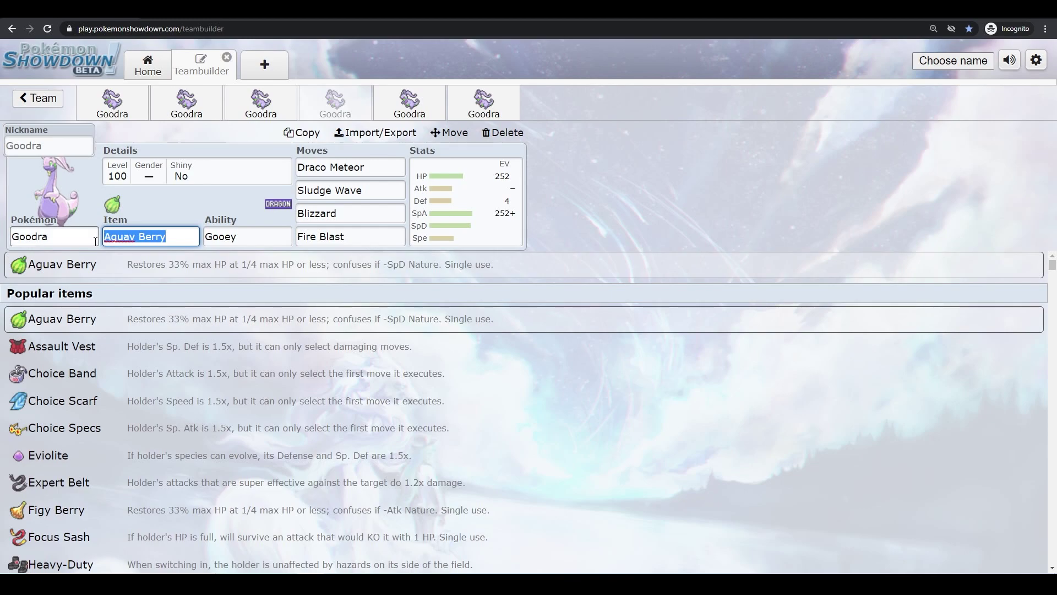
mouse_move(166, 237)
left_mouse_down()
mouse_move(131, 241)
mouse_move(167, 241)
left_mouse_up()
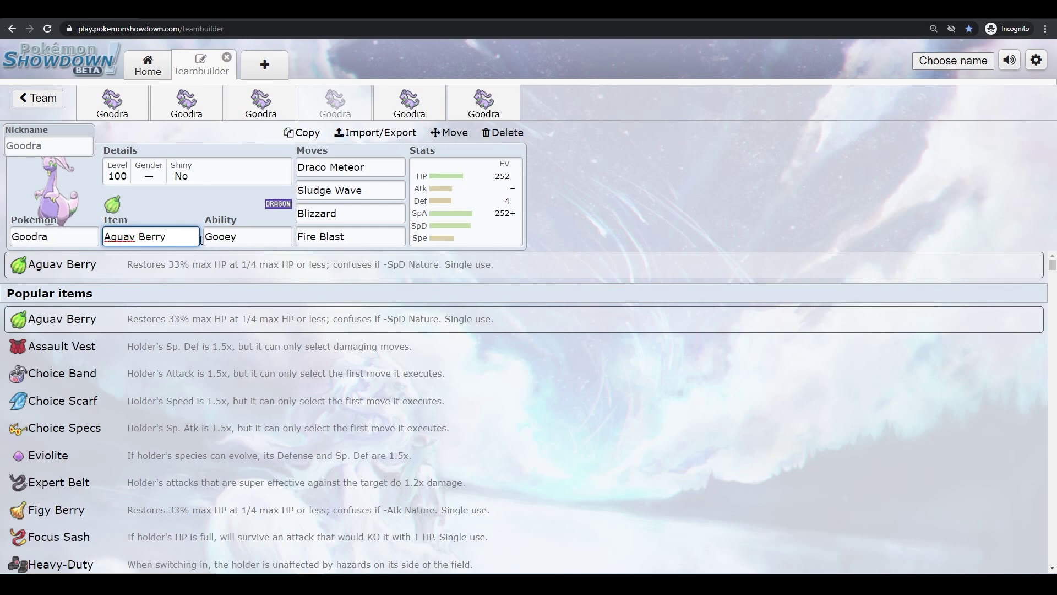
left_click(440, 236)
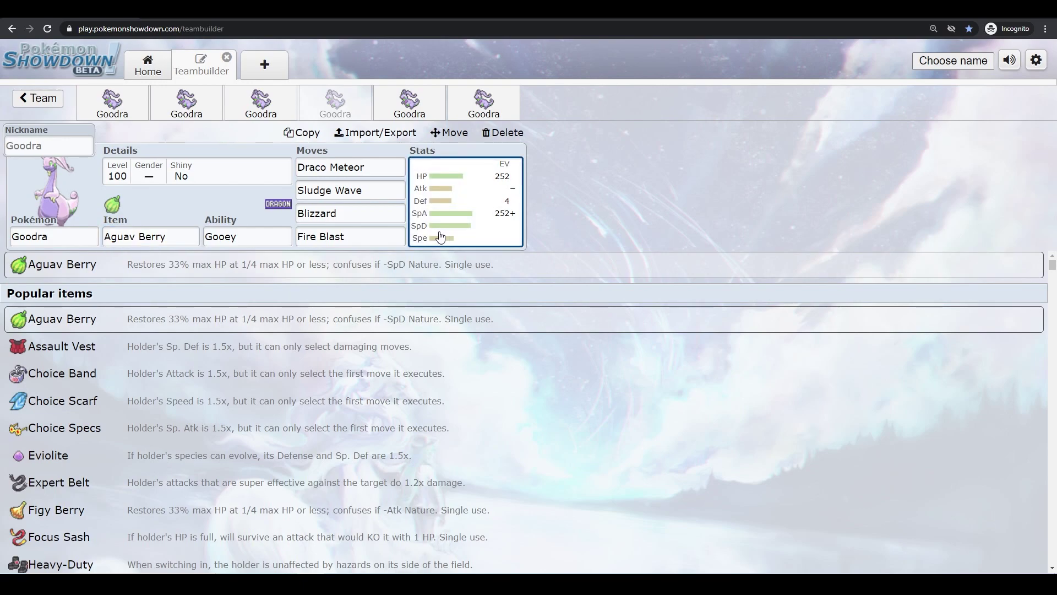
Examine the fourth Goodra's ability options, including Gooey, and go back to its EV spread
left_click(254, 239)
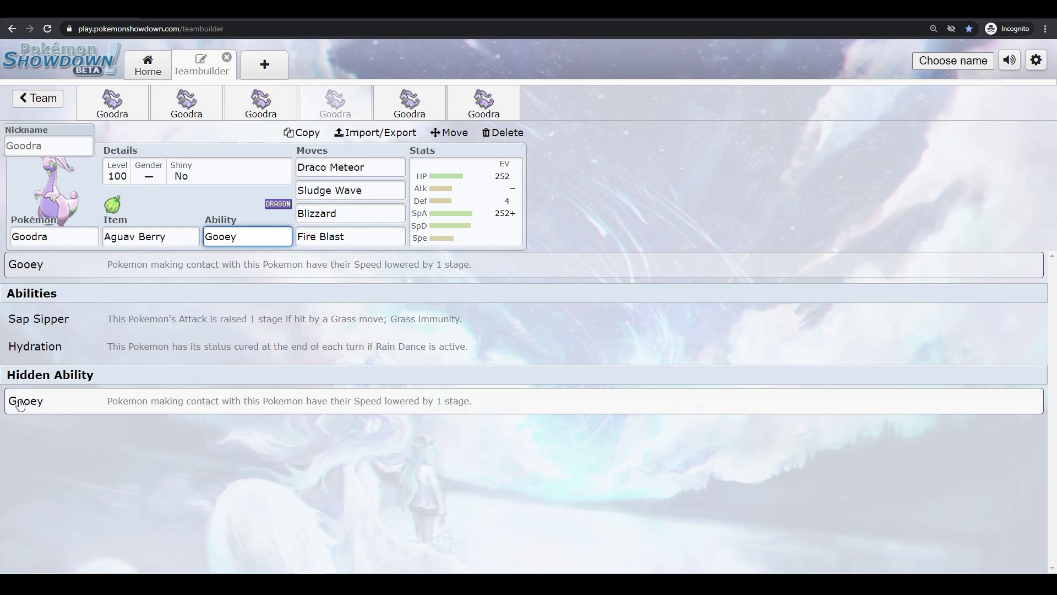
left_click(474, 227)
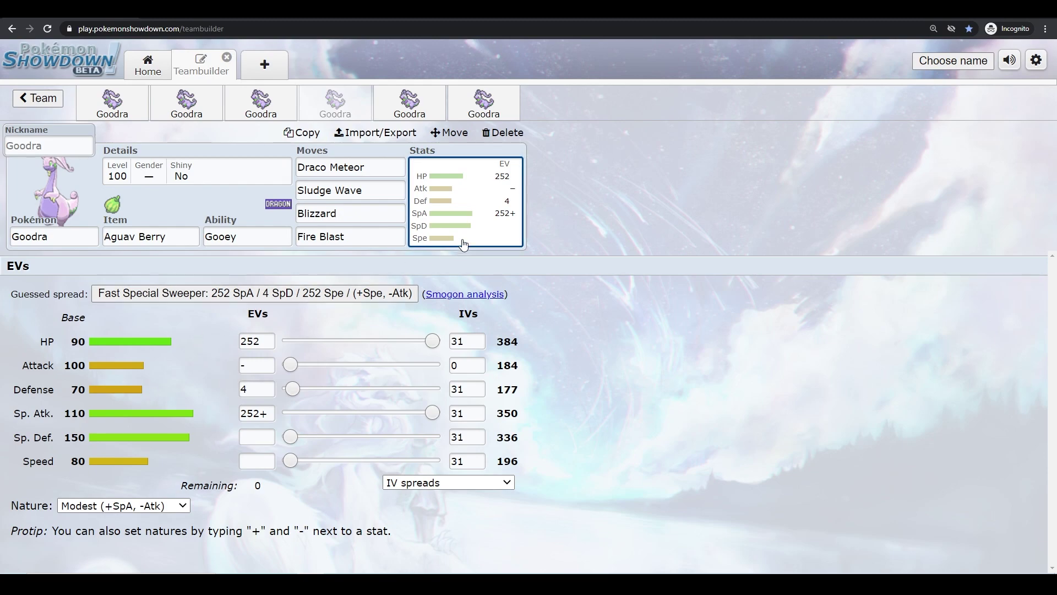
left_click(379, 168)
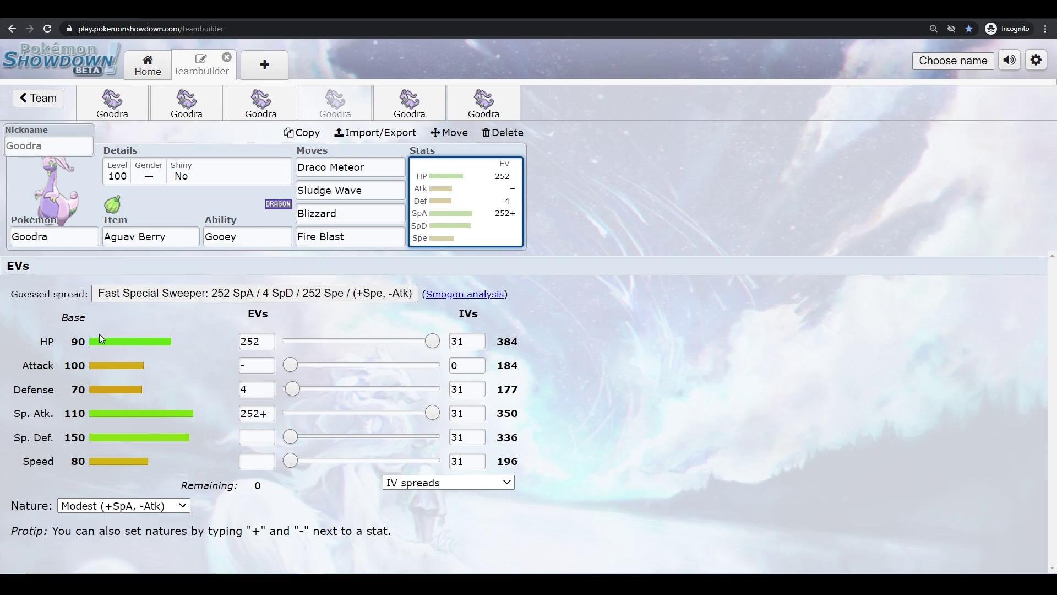
Review the fourth Goodra's Blizzard, Fire Blast, Sludge Wave, Draco Meteor and Gooey, ending on its EV spread
left_click(356, 214)
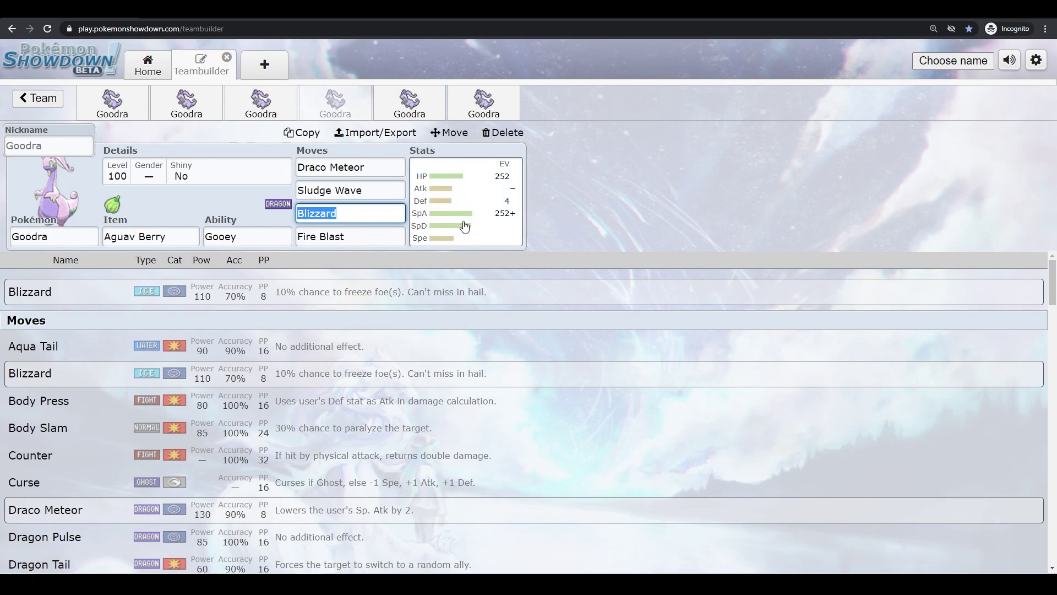
left_click(250, 233)
left_click(318, 215)
left_click(374, 239)
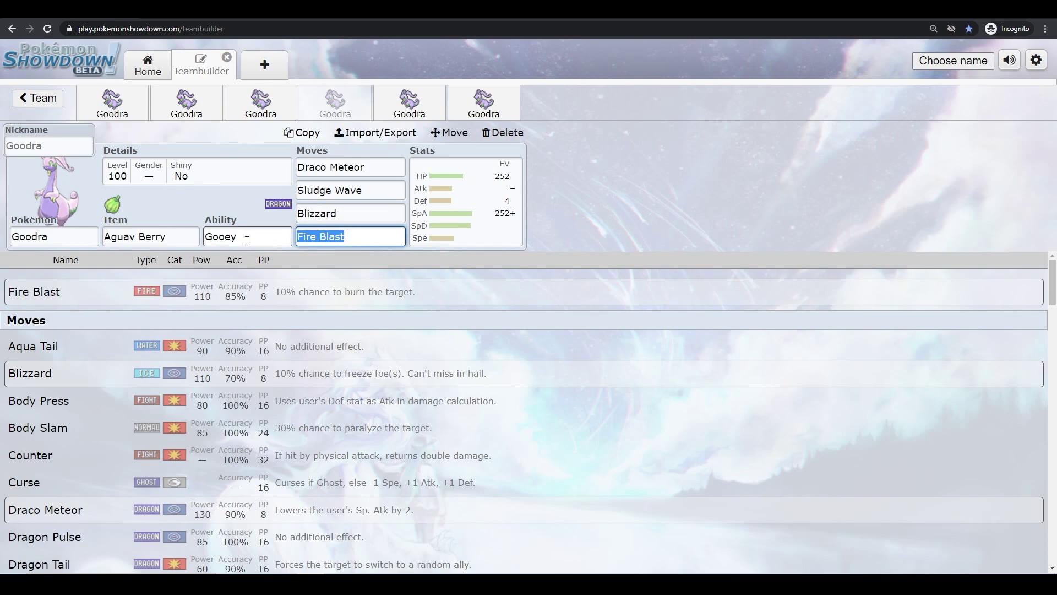
left_click(376, 189)
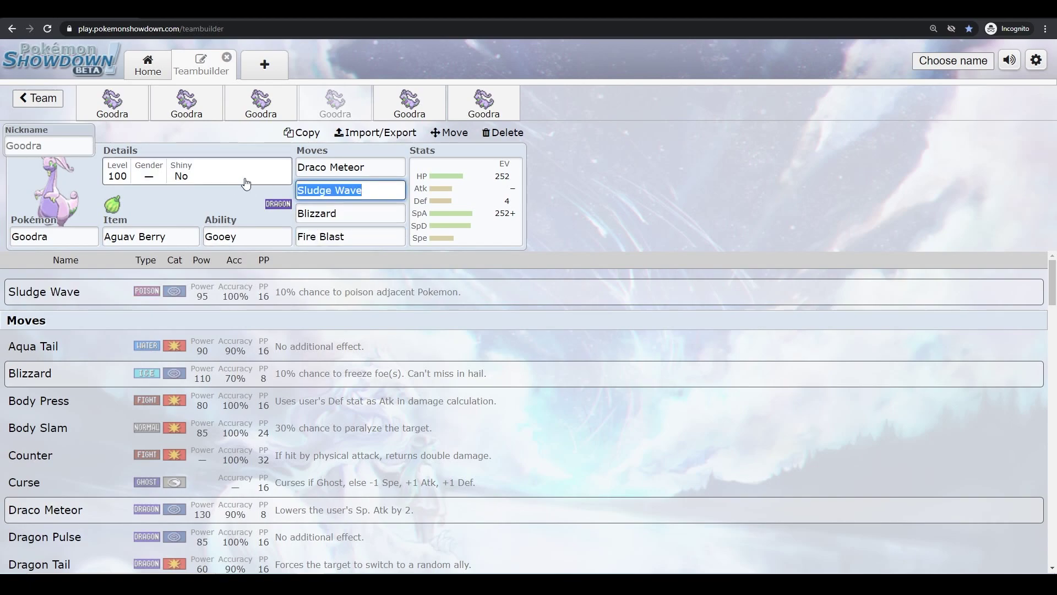
left_click(359, 165)
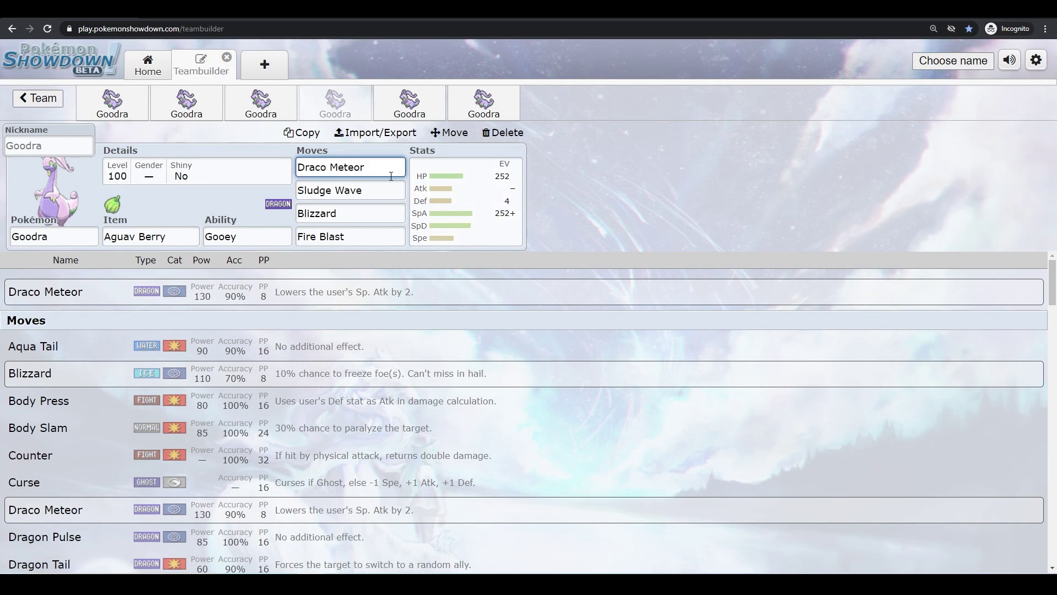
left_click(452, 202)
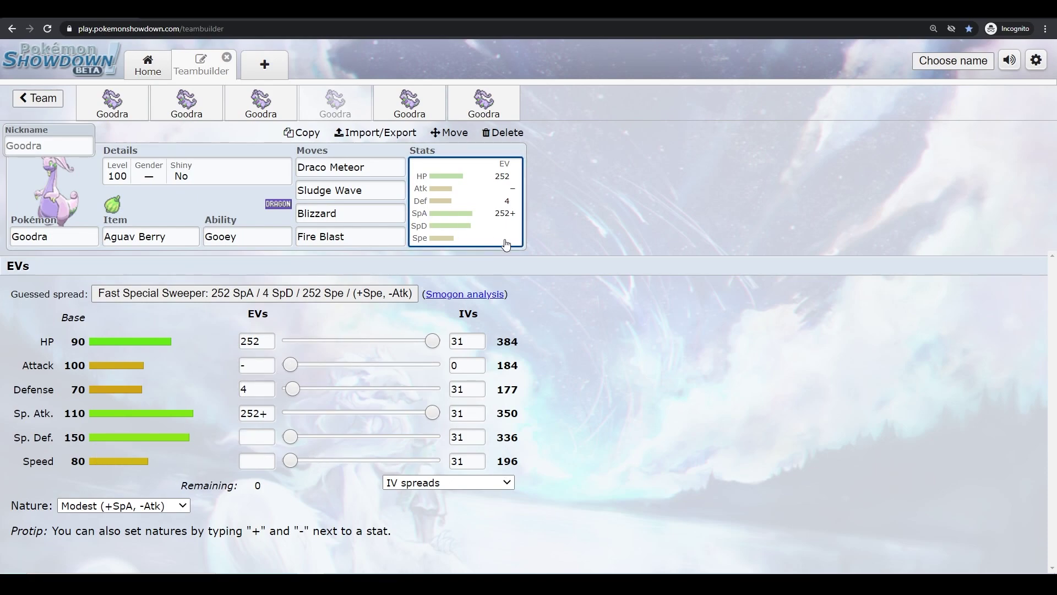
Open the fifth Goodra set and review Curse, Rest and its EV spread
left_click(410, 103)
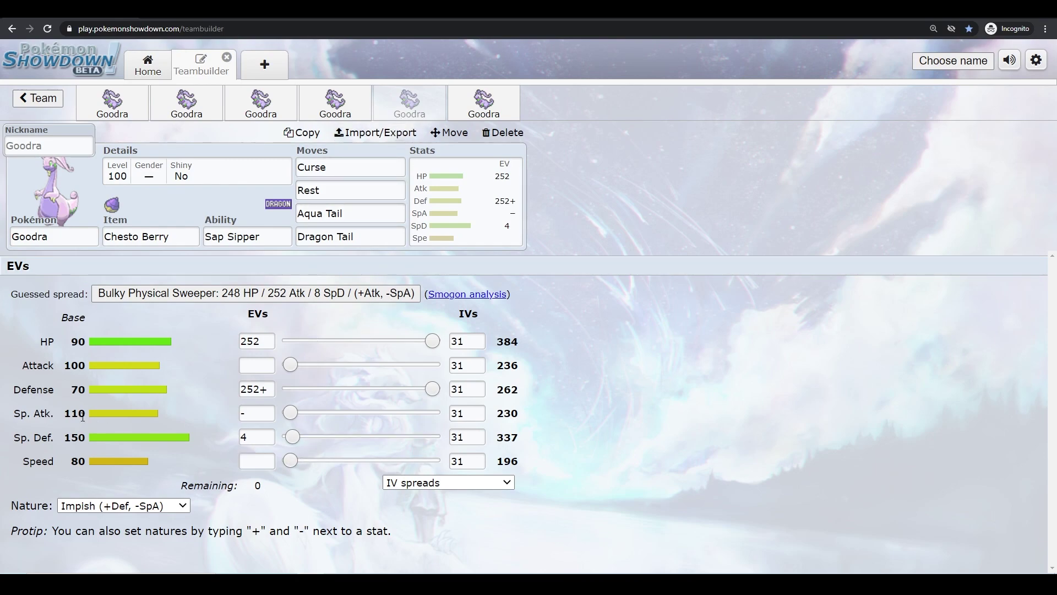
left_click(366, 167)
left_click(365, 197)
left_click(349, 166)
left_click(438, 218)
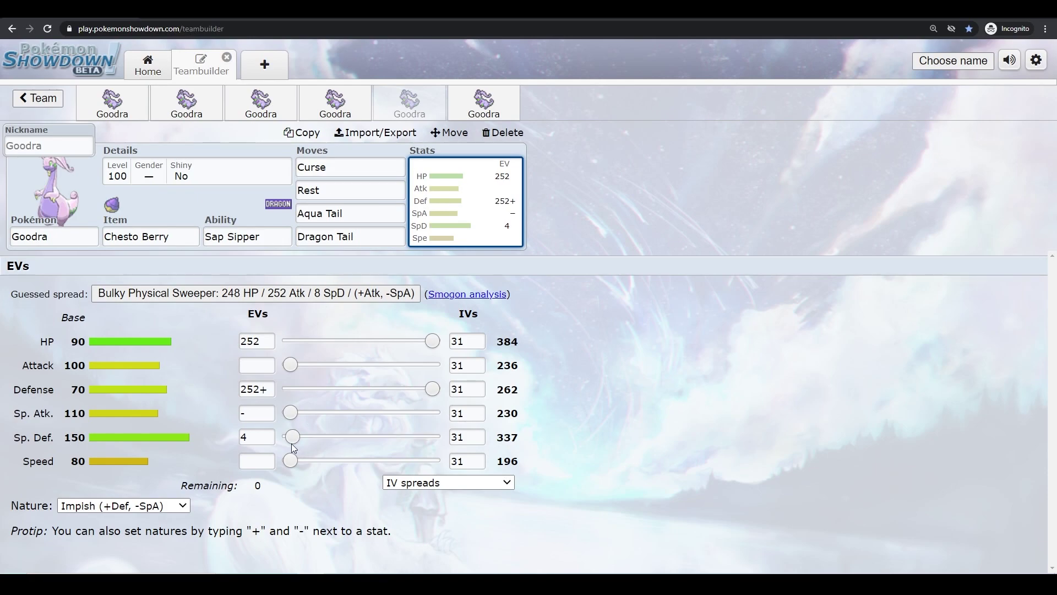
Compare Curse's effect with the fifth Goodra's EV spread, and check Rest and the Sap Sipper ability
left_click(354, 167)
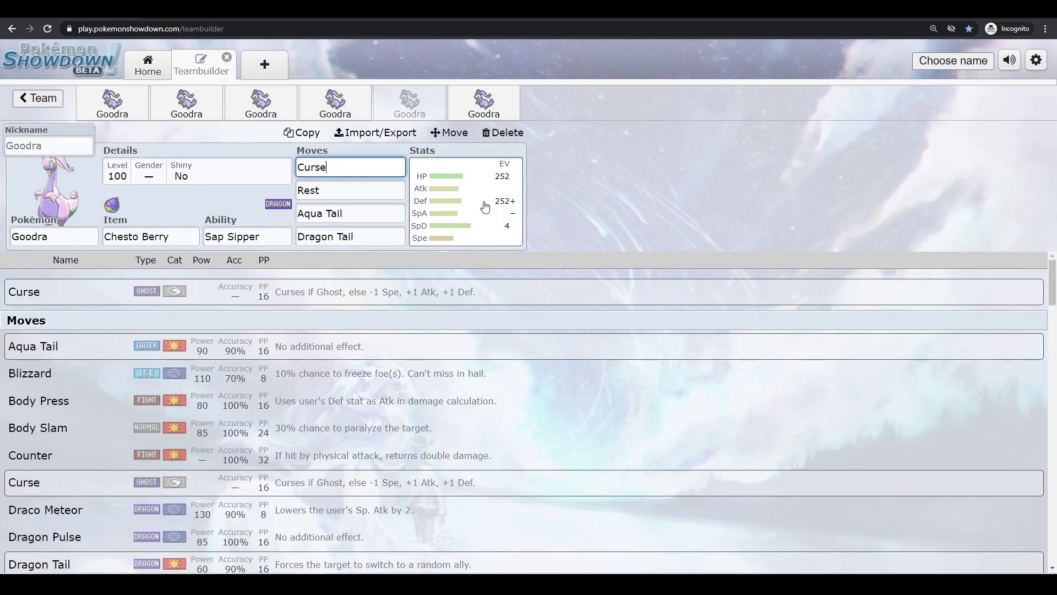
left_click(476, 204)
left_click(364, 168)
left_click(357, 193)
left_click(244, 237)
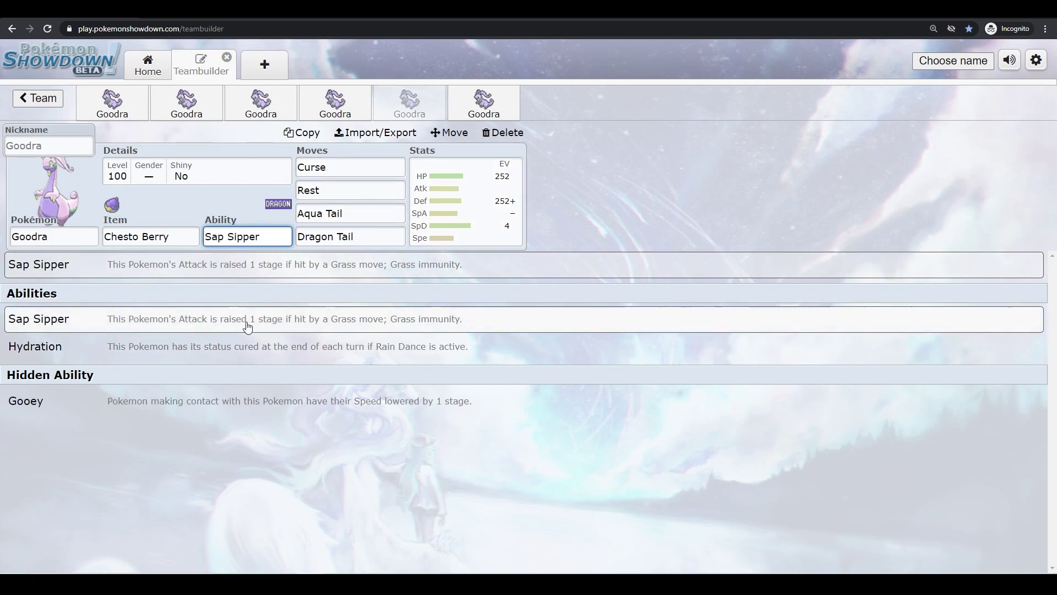
Read the details of the fifth Goodra's Rest, Aqua Tail and Dragon Tail
left_click(368, 190)
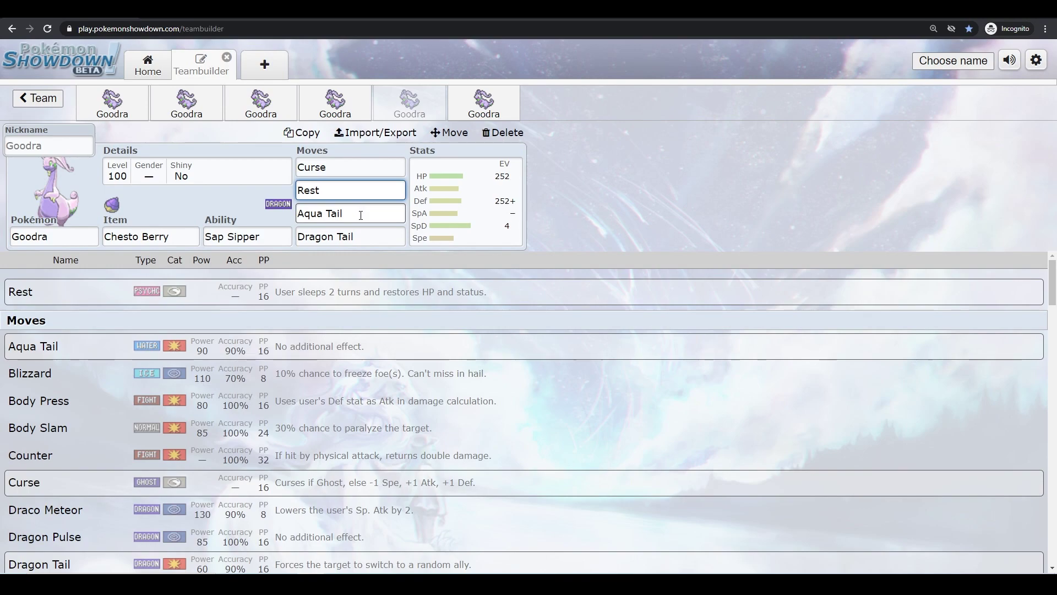
left_click(361, 212)
left_click(363, 236)
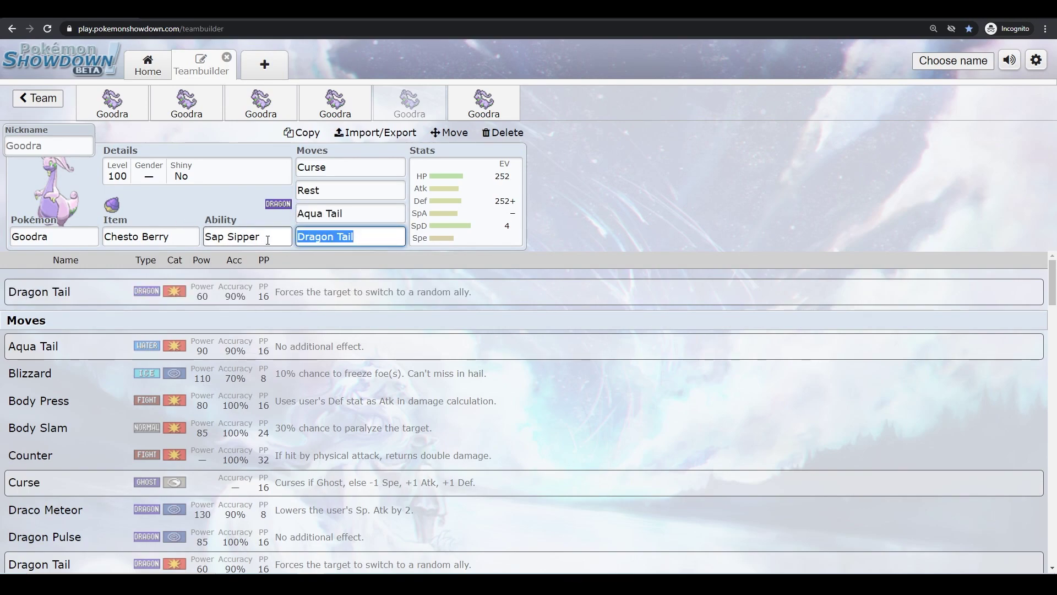
Examine the available moves for alternatives to Aqua Tail on the fifth Goodra
left_click(365, 216)
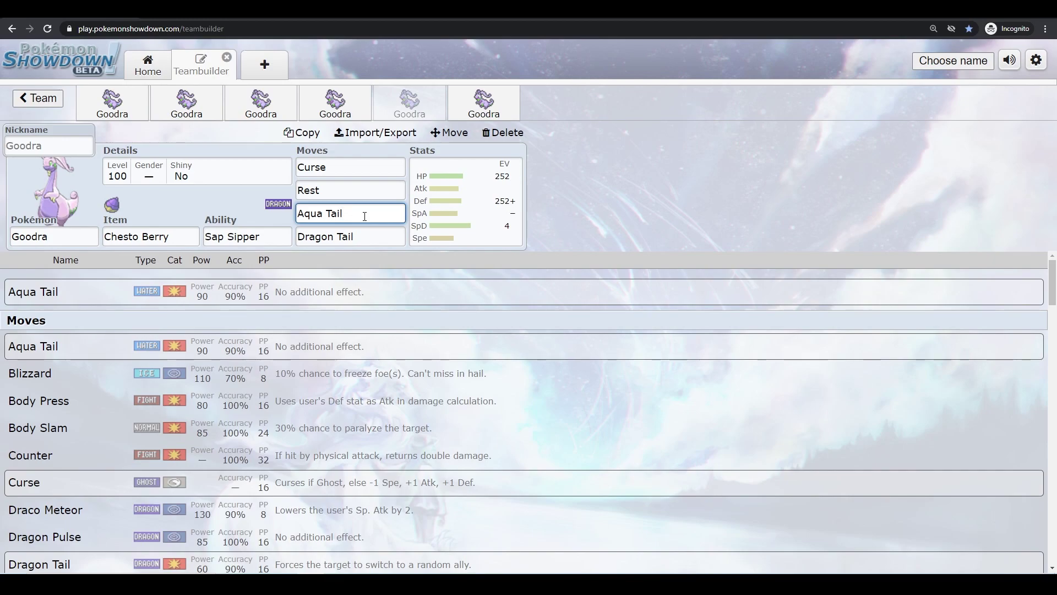
scroll(339, 457, "down", 2)
scroll(320, 445, "down", 2)
scroll(321, 445, "down", 2)
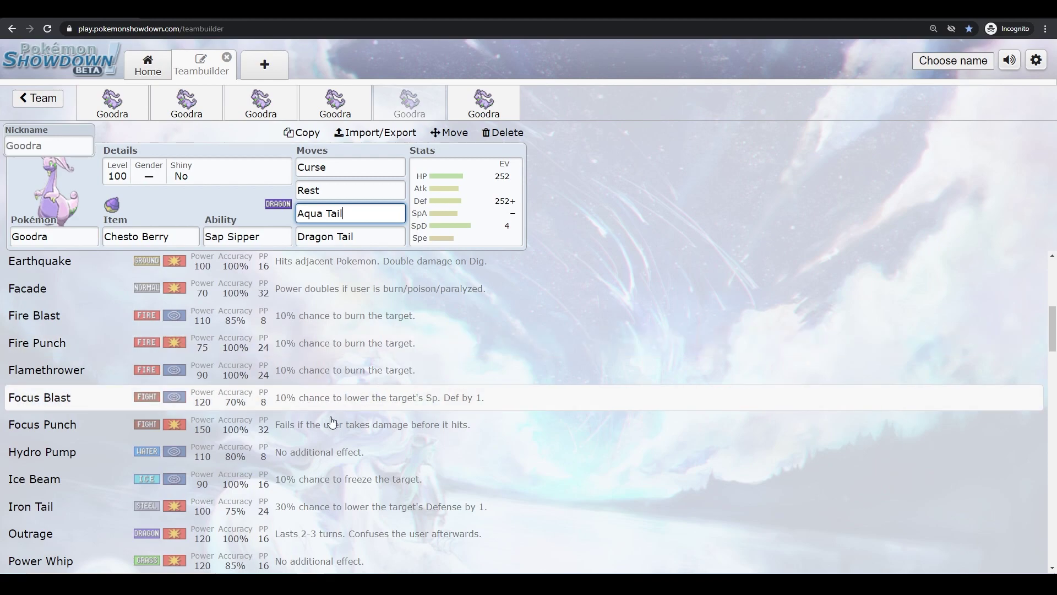
scroll(327, 412, "up", 3)
scroll(268, 338, "up", 2)
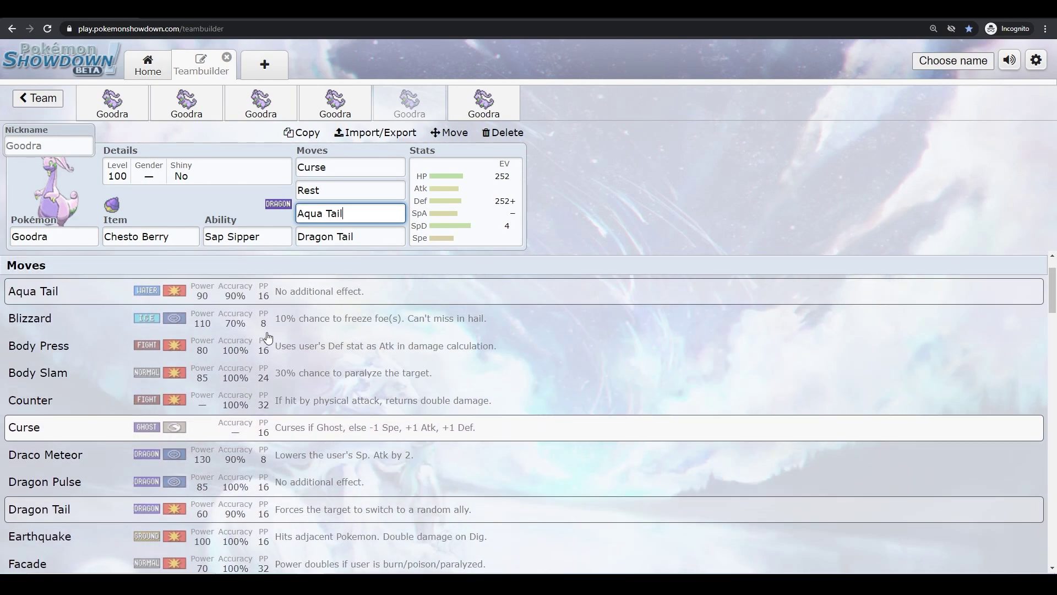
Replace Dragon Tail with Body Press on the fifth Goodra after checking its EV spread and the move list
left_click(446, 234)
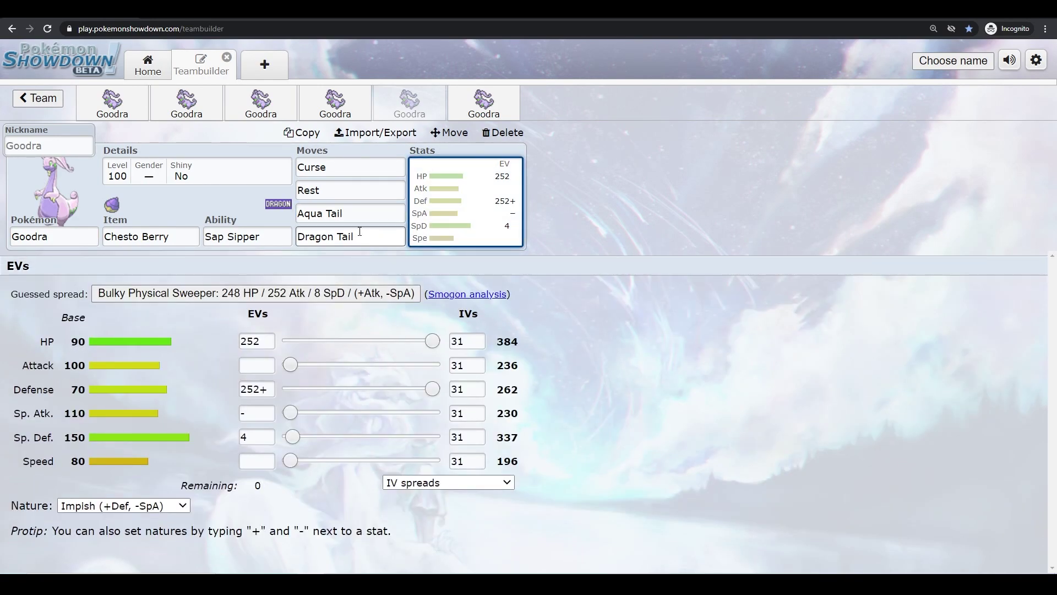
left_click(365, 212)
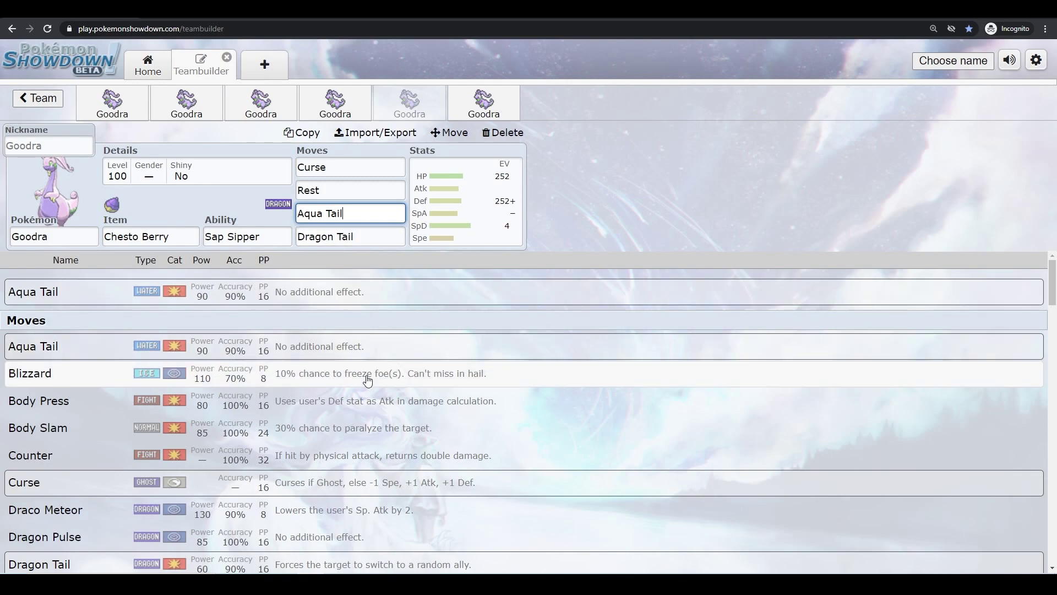
scroll(331, 367, "down", 1)
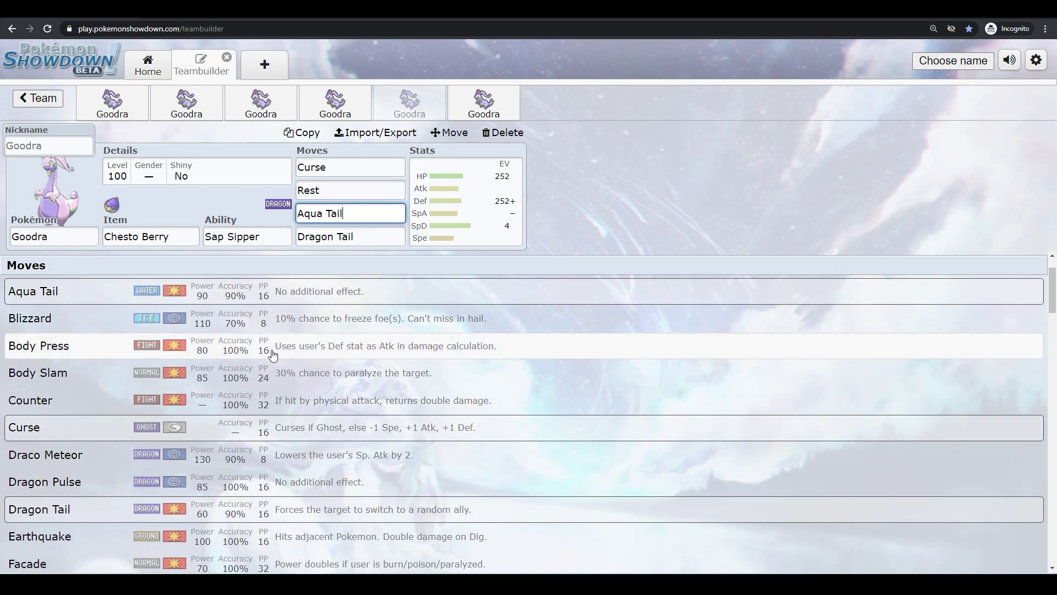
left_click(325, 236)
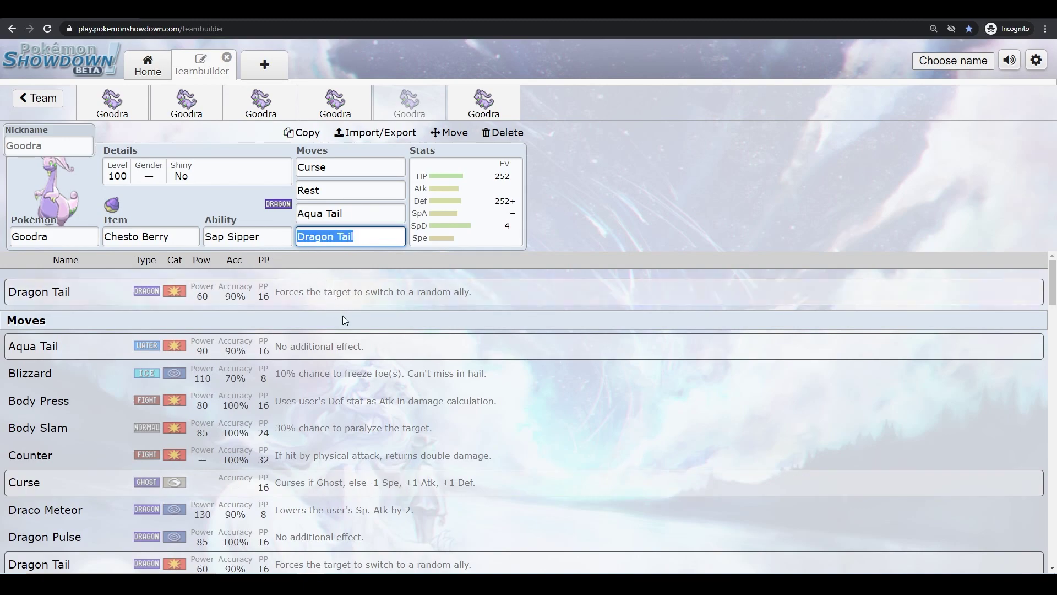
left_click(417, 417)
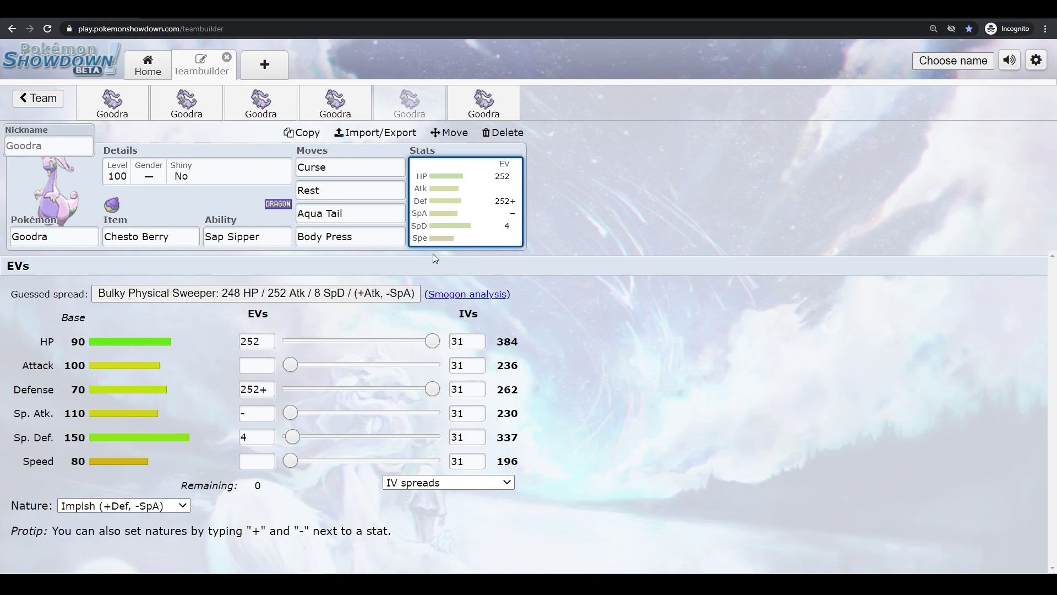
Check Goodra's physical TM/TR moves on Bulbapedia, and return to the teambuilder to review Aqua Tail and the fifth Goodra's EVs
key("ctrl+Tab")
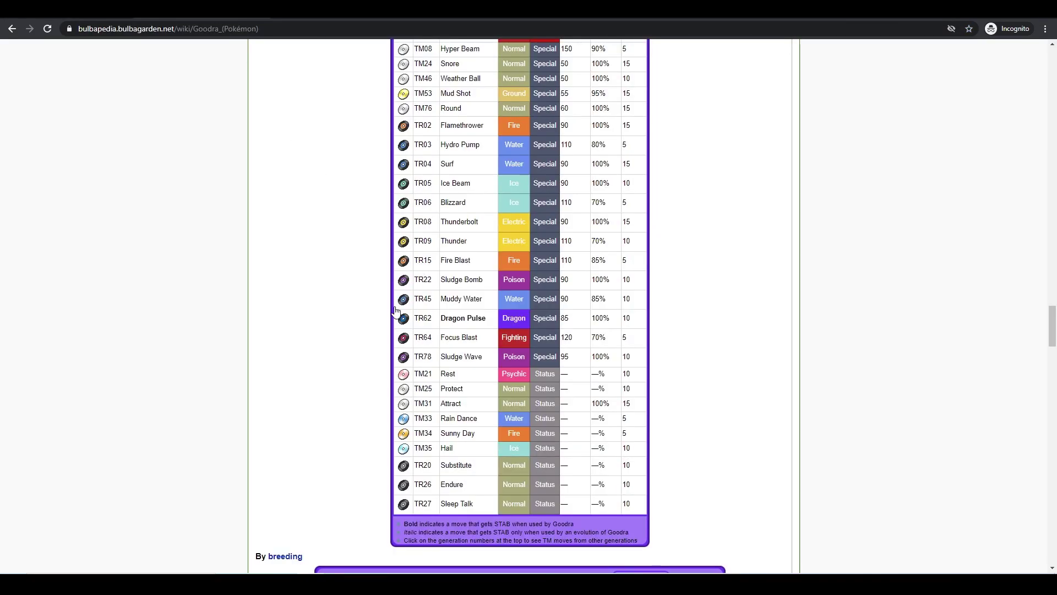
scroll(354, 479, "up", 8)
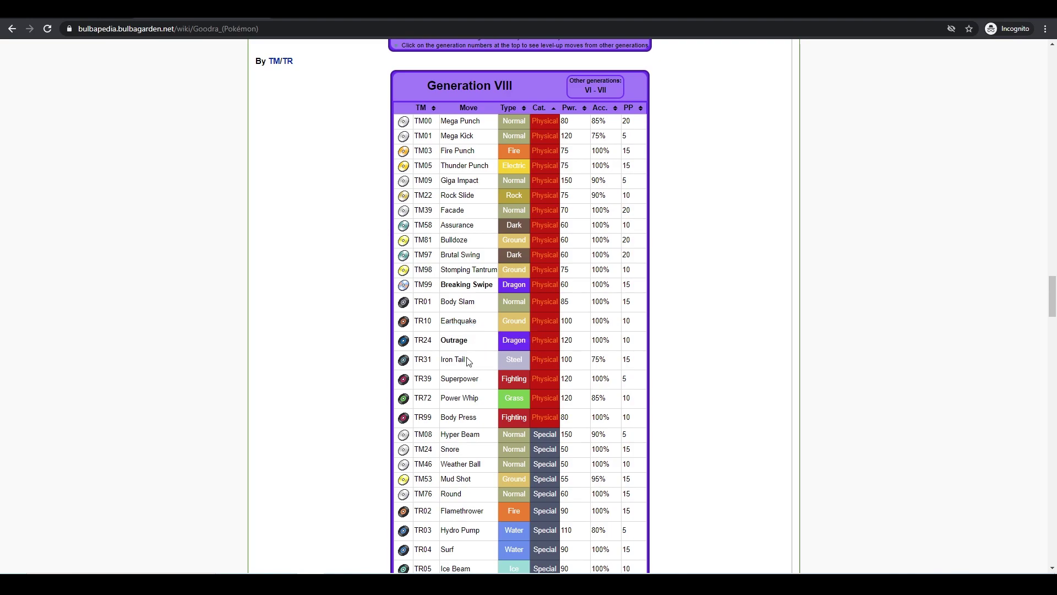
key("alt+Tab")
left_click(350, 213)
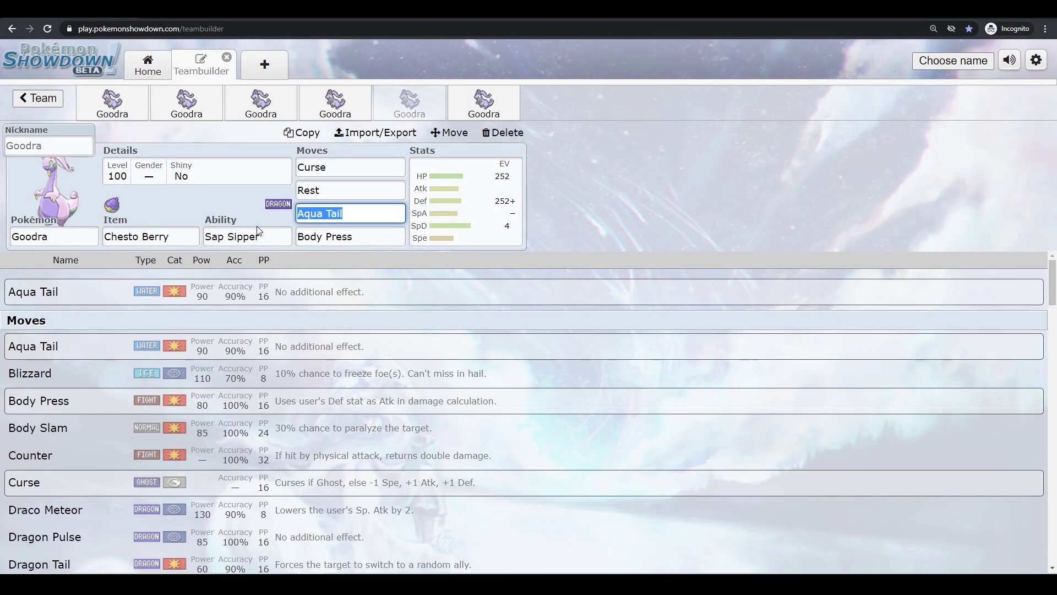
left_click(427, 214)
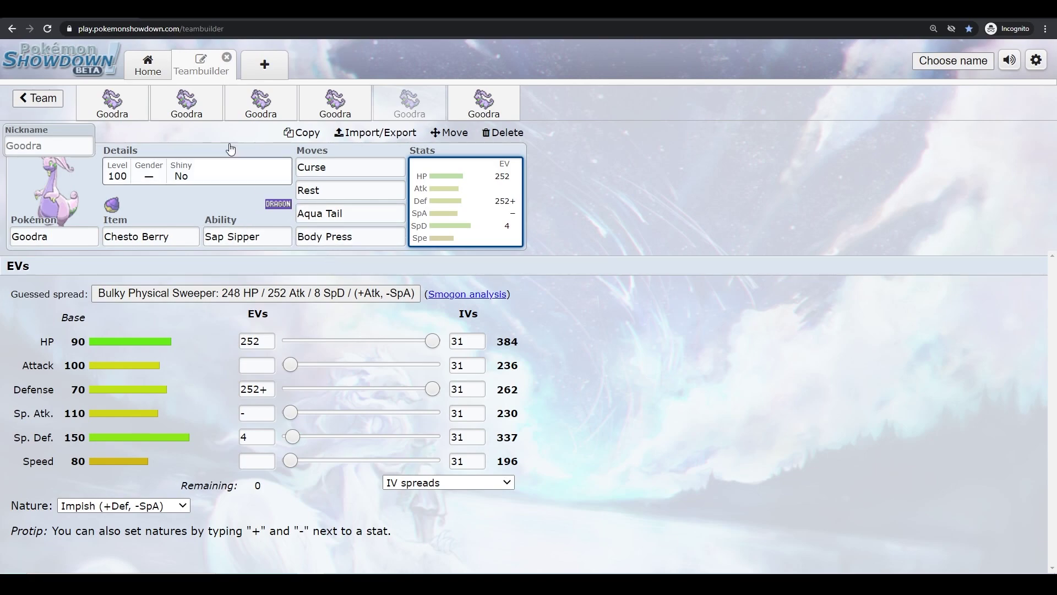
Look over Goodra's level-up and TM/TR moves on Bulbapedia, and return to the fifth set in the teambuilder
key("ctrl+Tab")
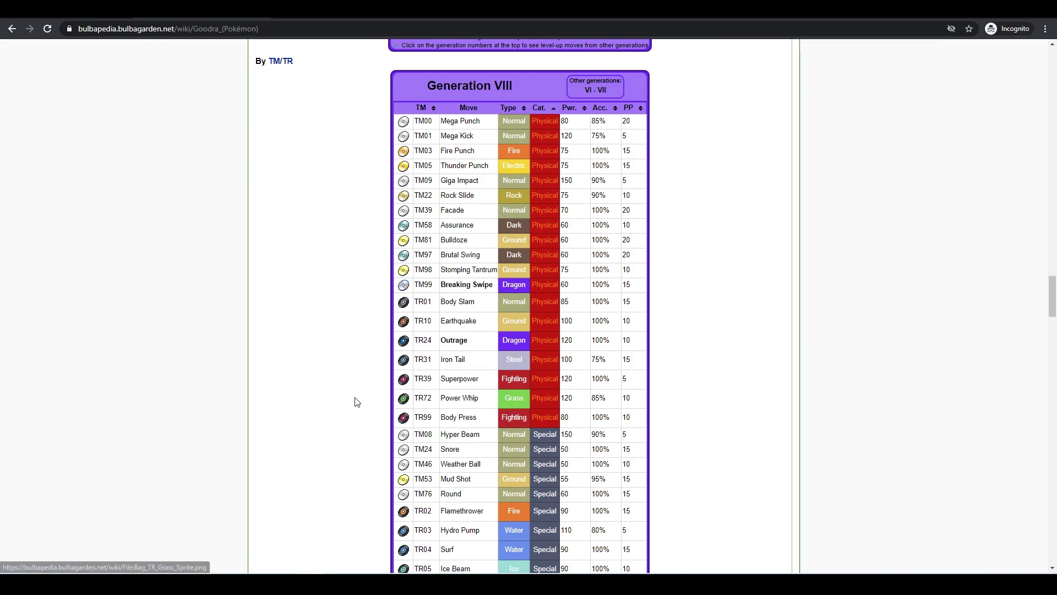
scroll(317, 450, "up", 4)
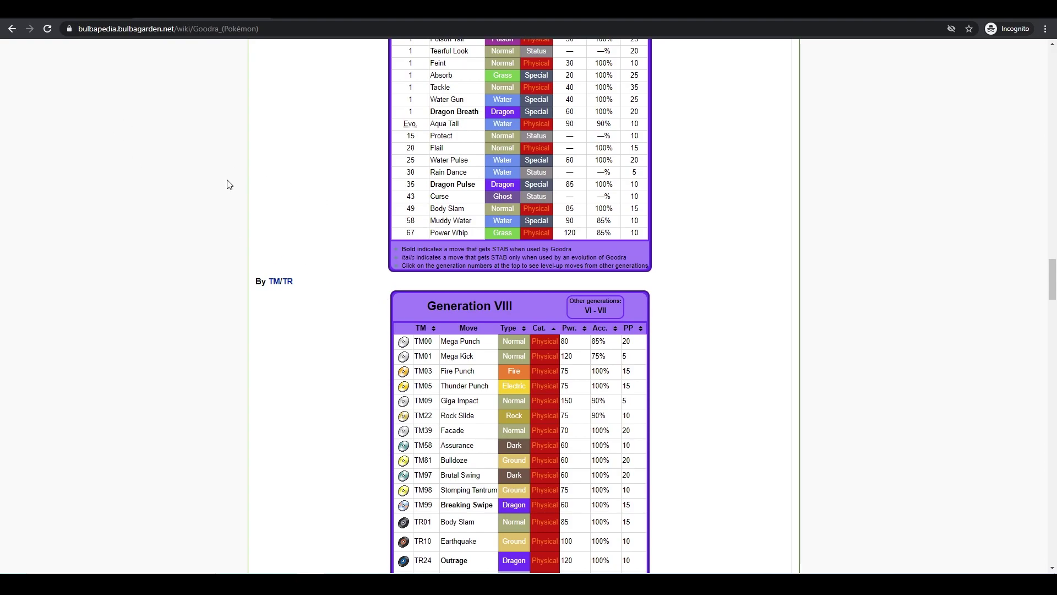
key("ctrl+Tab")
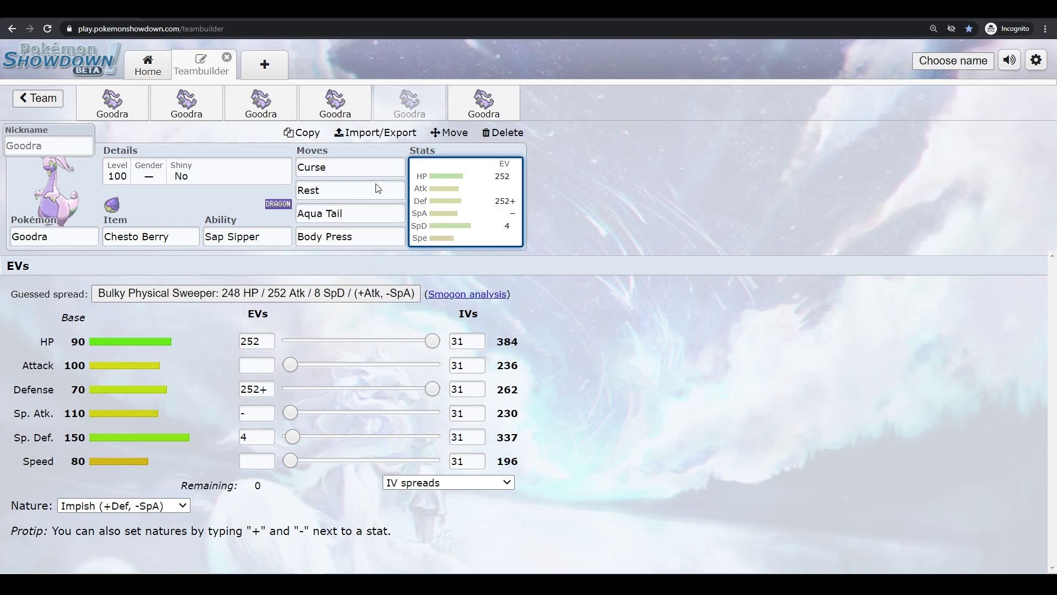
Open the sixth Goodra set, read Counter's description and check Goodra's breeding moves on Bulbapedia
left_click(483, 109)
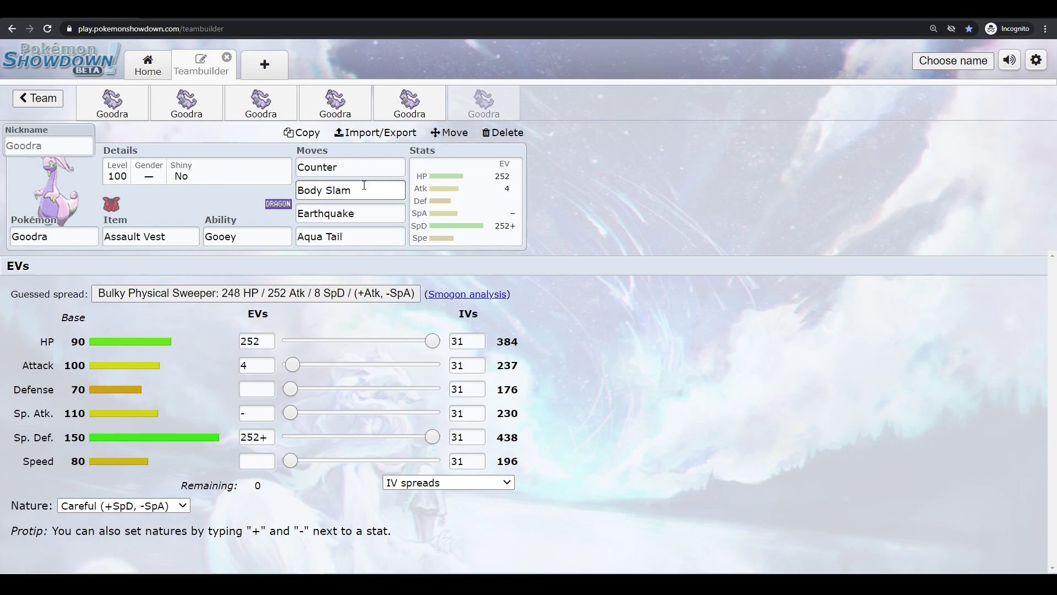
left_click(373, 167)
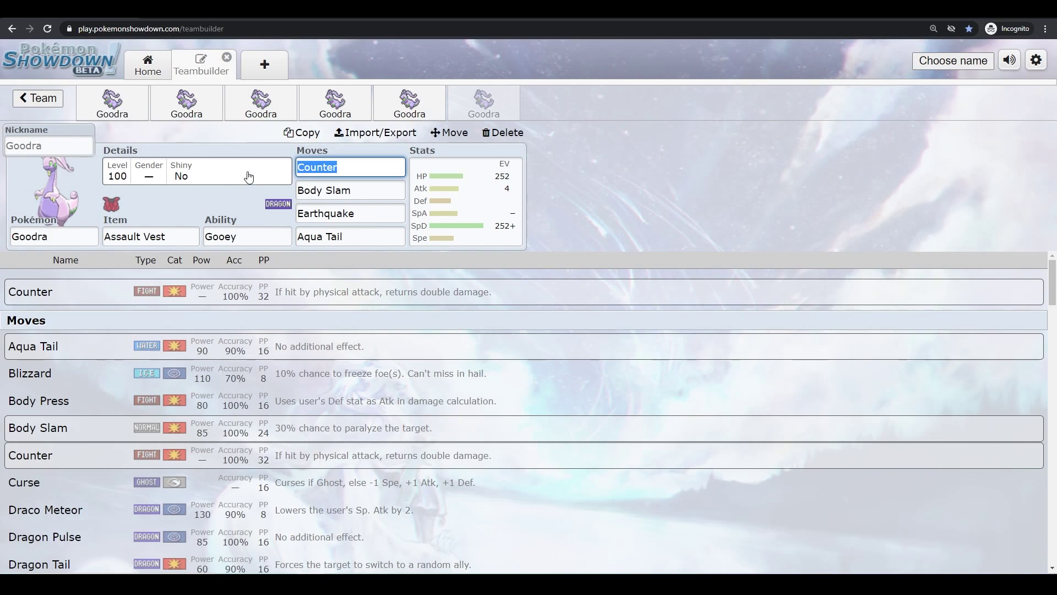
key("ctrl+Tab")
scroll(318, 455, "down", 10)
scroll(318, 453, "down", 7)
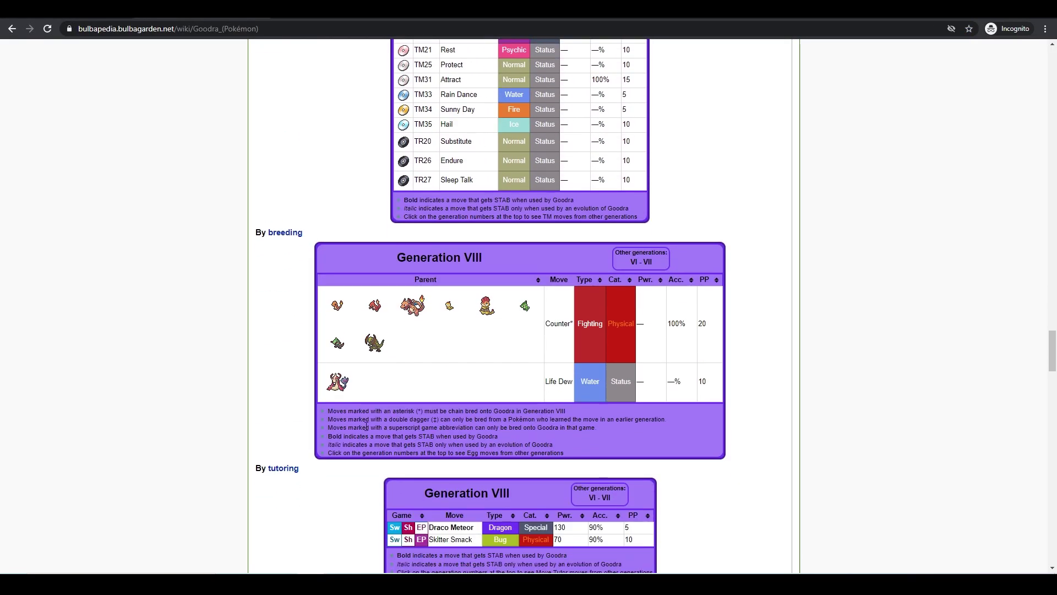
key("ctrl+Tab")
Compare Counter with the sixth Goodra's EV spread and its HP stat
left_click(464, 223)
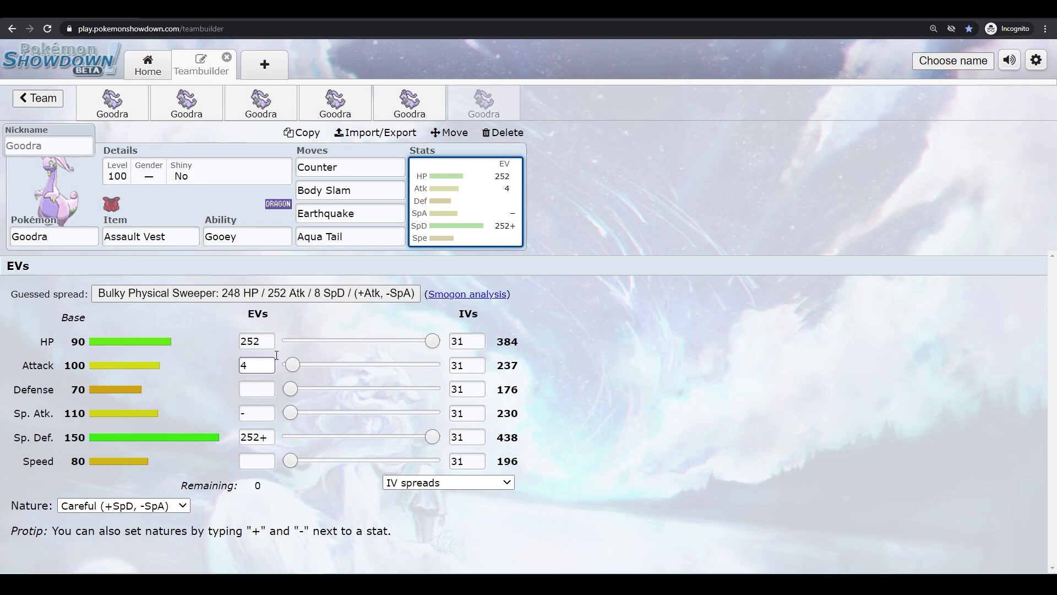
left_click(360, 174)
left_click(442, 183)
left_click(354, 169)
left_click(436, 184)
triple_click(499, 343)
left_click(539, 341)
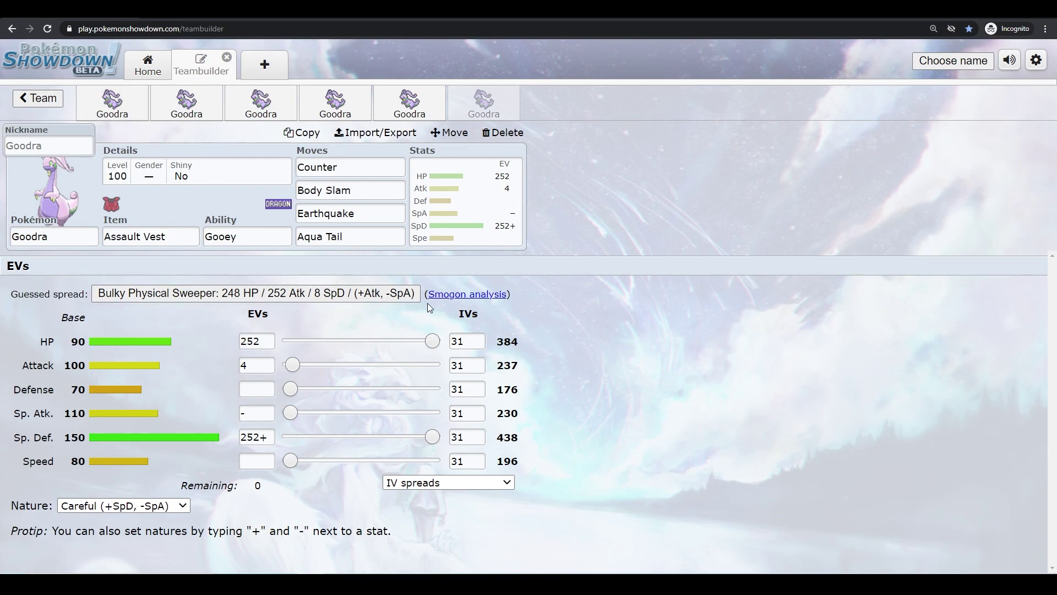
Review the sixth Goodra's Body Slam, Earthquake and Aqua Tail, and its Gooey ability
left_click(367, 193)
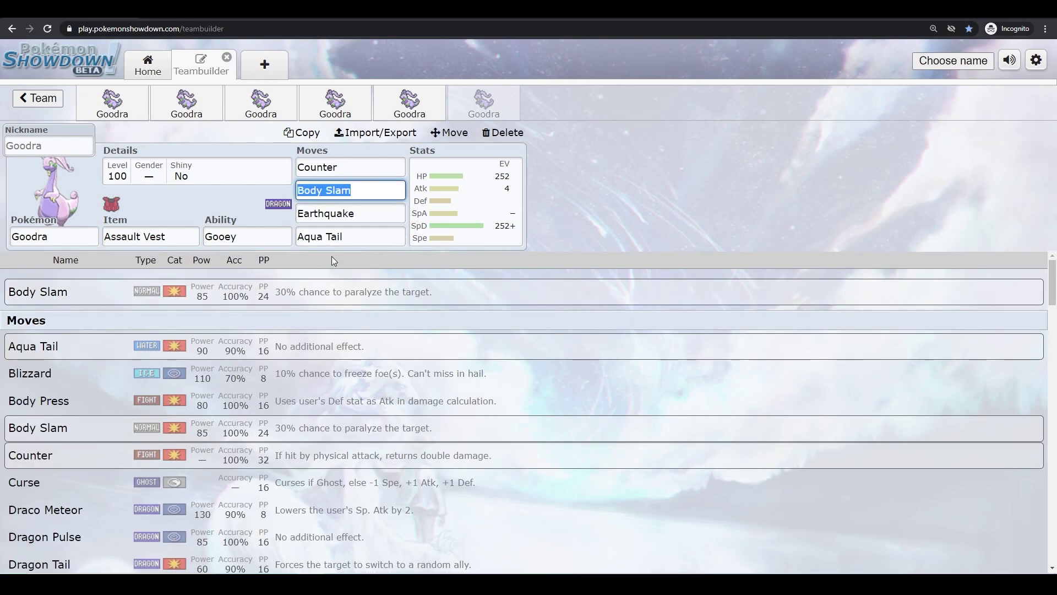
left_click(360, 214)
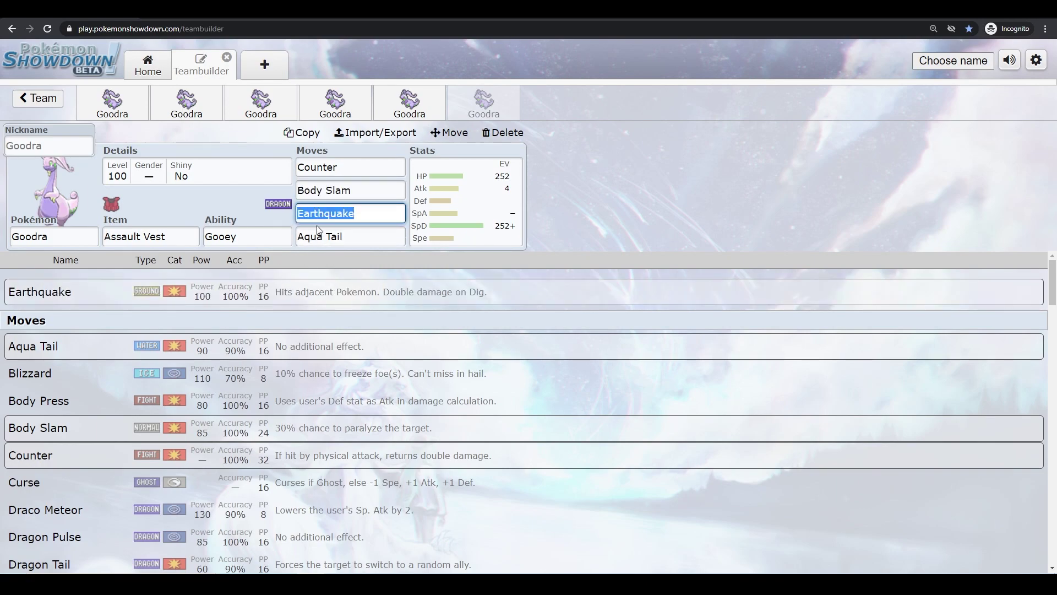
left_click(356, 238)
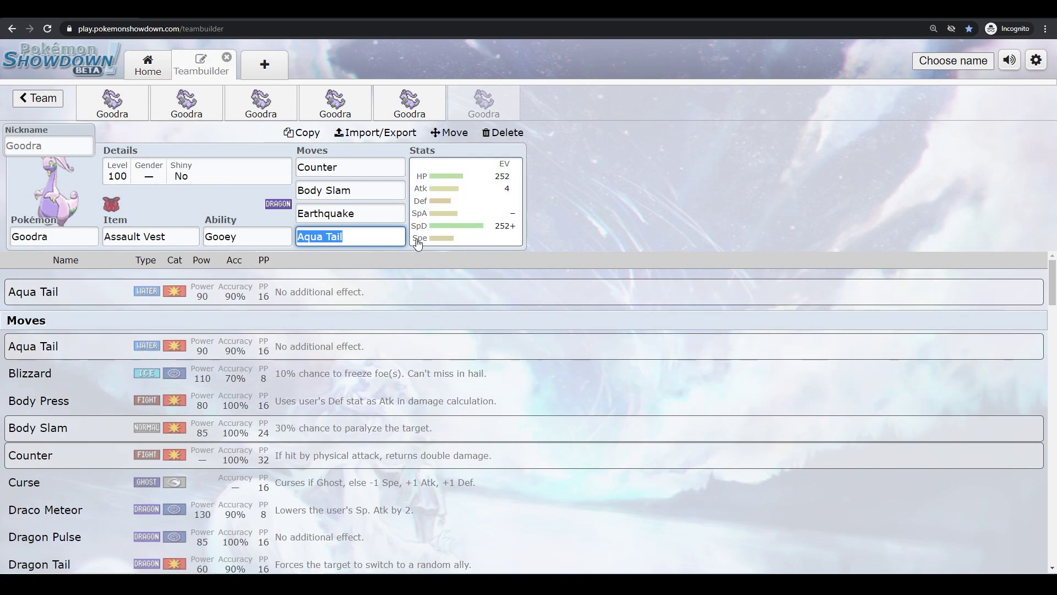
left_click(254, 236)
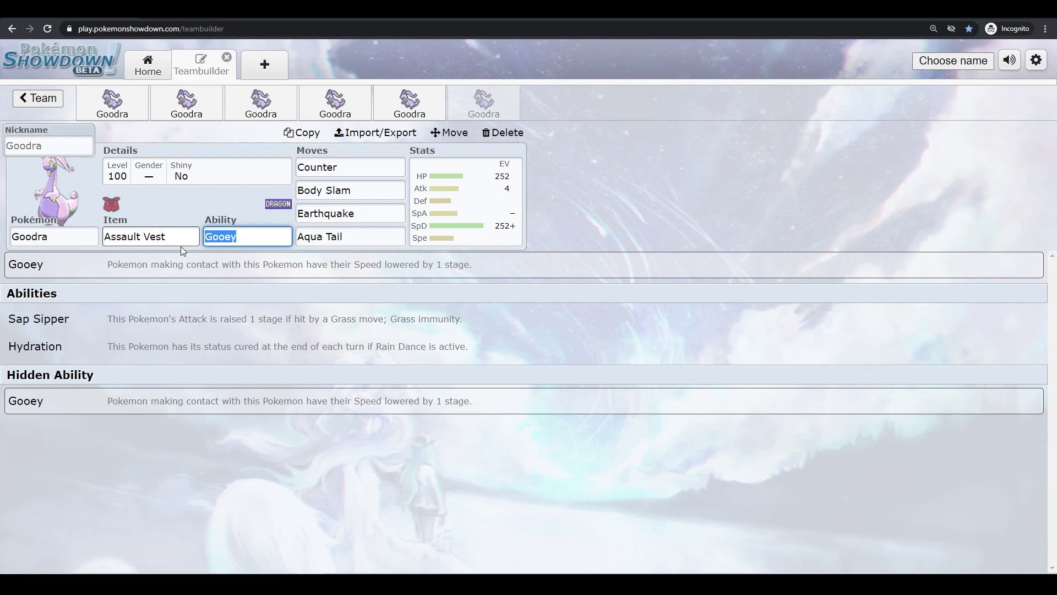
Review the sixth Goodra's EV spread, check the TM/TR and level-up moves on Bulbapedia, and return to the teambuilder
left_click(451, 238)
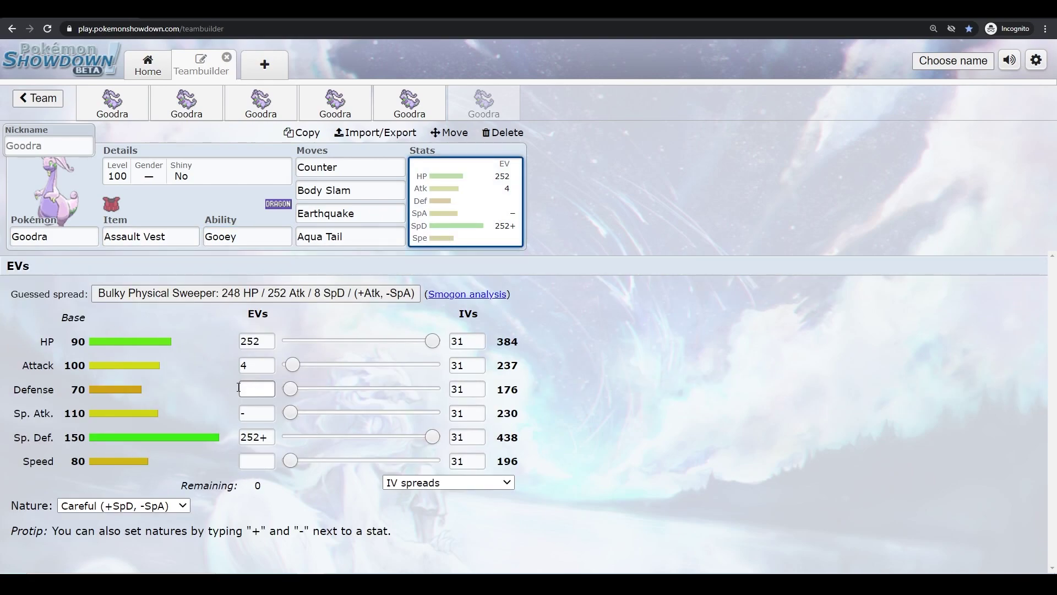
key("ctrl+Tab")
scroll(573, 483, "up", 3)
scroll(572, 483, "up", 9)
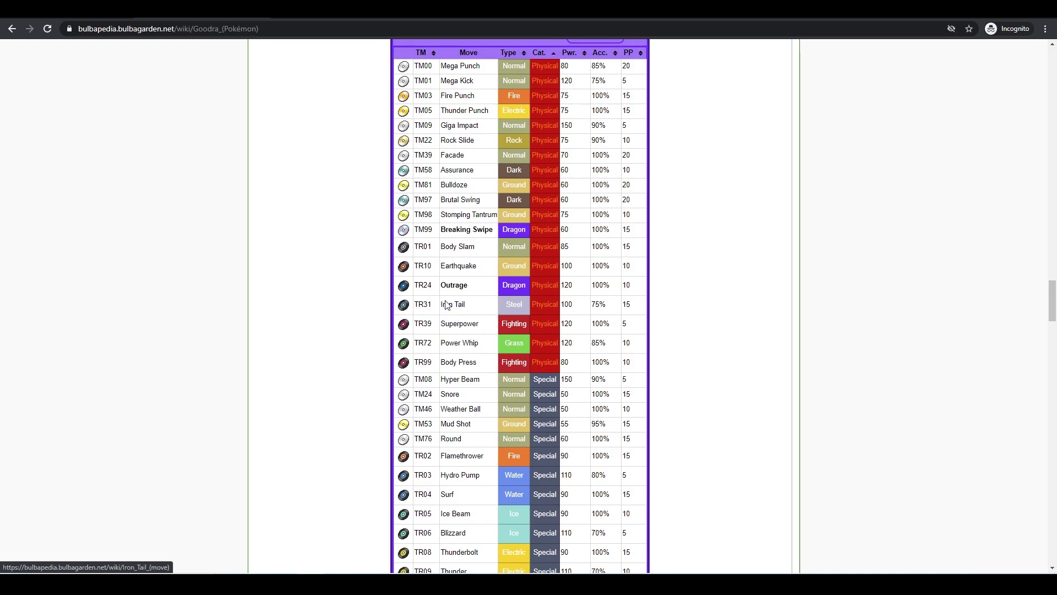
scroll(467, 285, "up", 2)
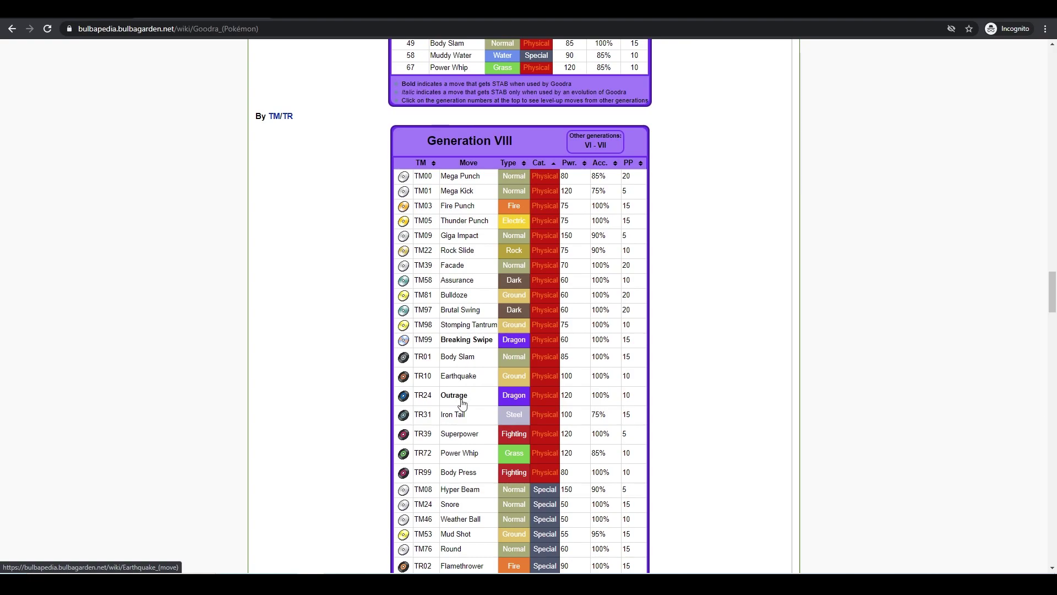
scroll(474, 380, "up", 5)
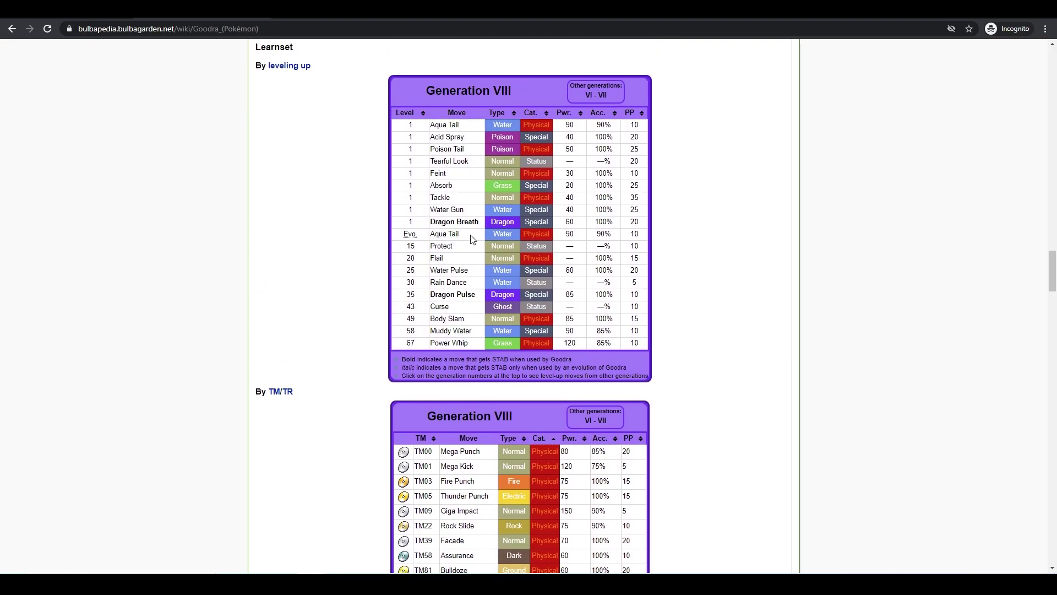
key("alt+Tab")
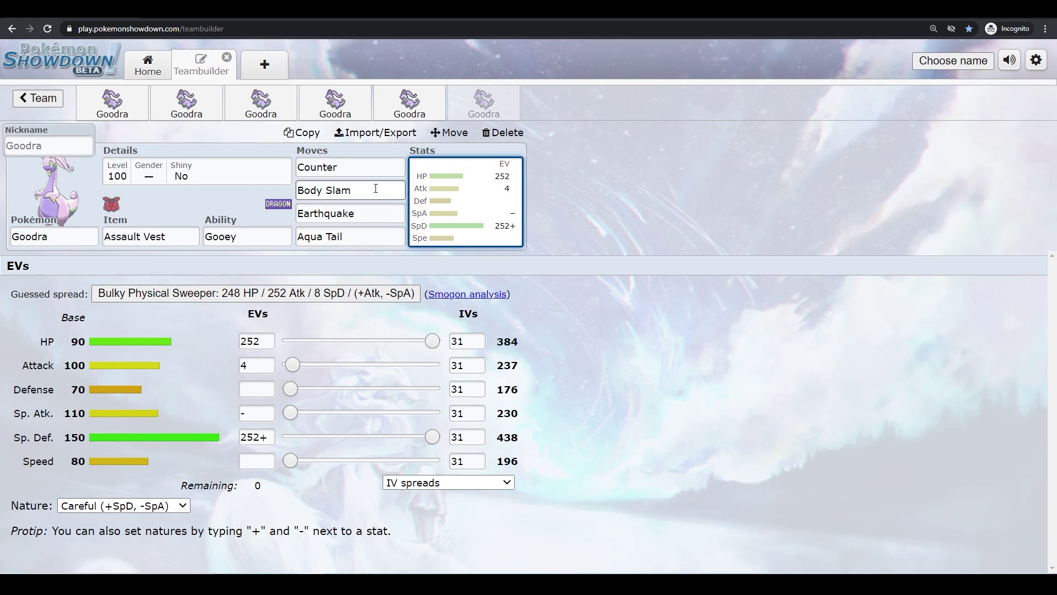
Give the sixth Goodra a Sassy nature (+SpD, -Spe) and move its 4 Attack EVs to Defense
left_click(245, 461)
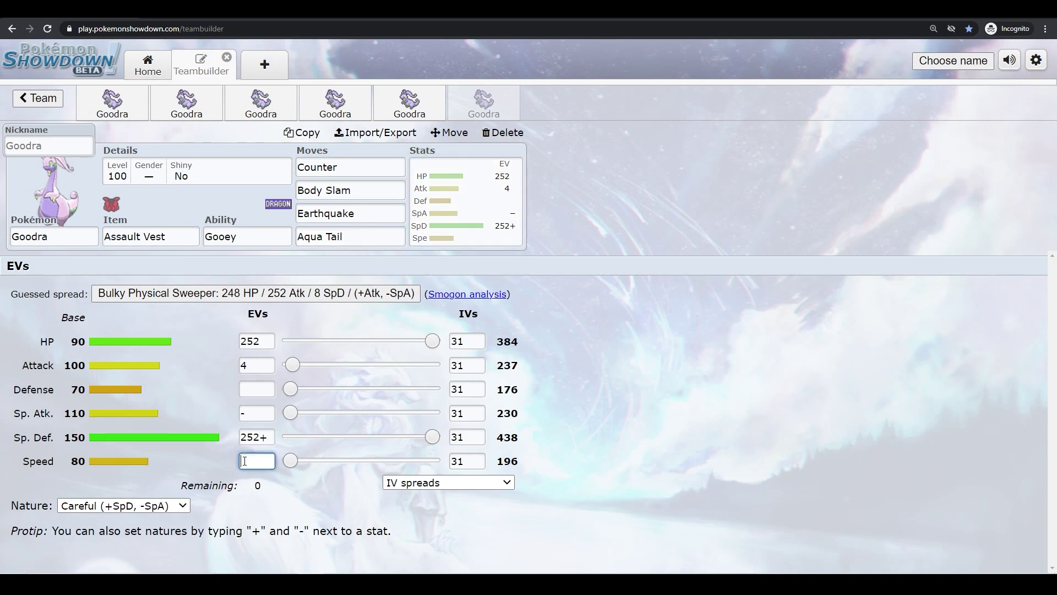
type("-")
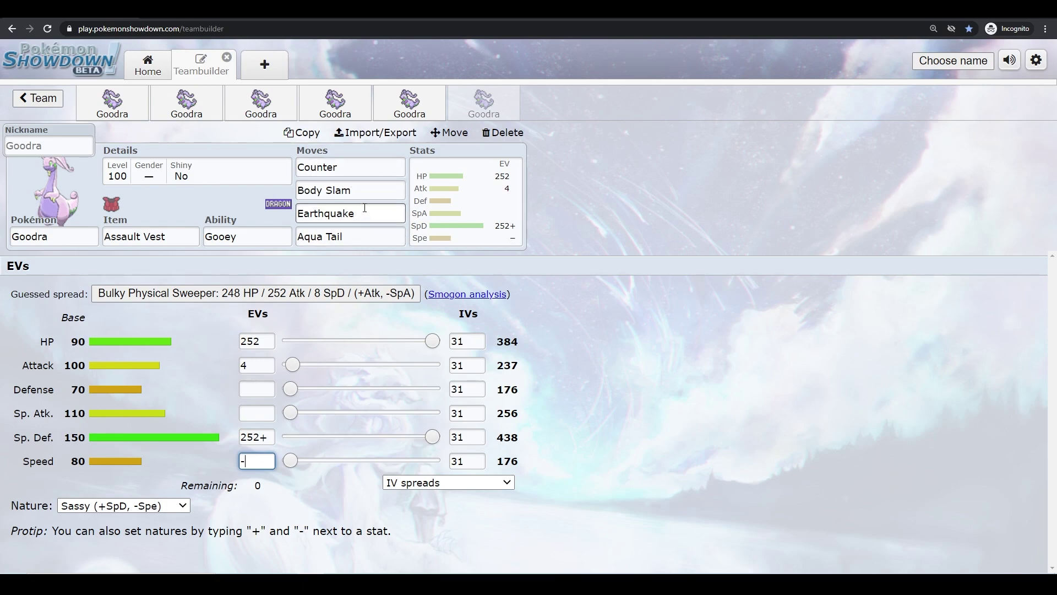
left_click(295, 362)
left_click(293, 389)
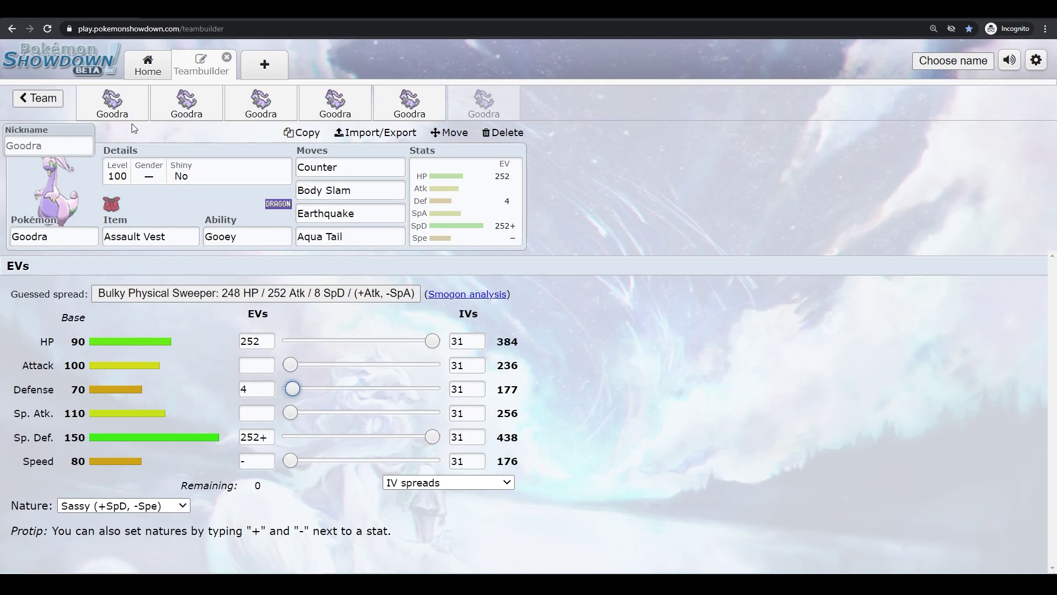
Open the first Goodra set, read Tearful Look's effect on Bulbapedia, and return to Goodra's learnset
left_click(112, 102)
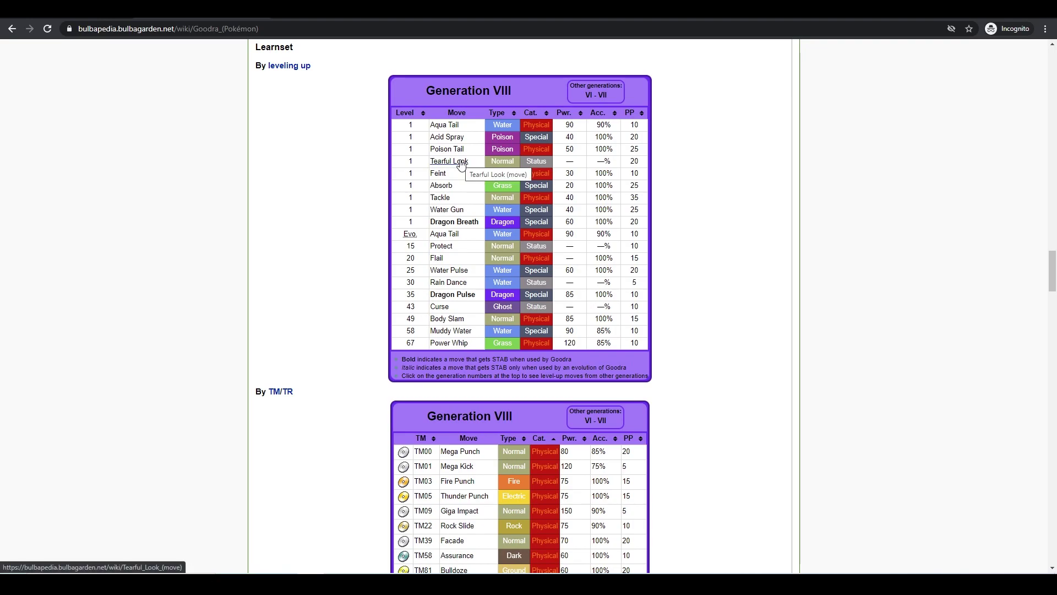
left_click(461, 166)
scroll(461, 400, "down", 3)
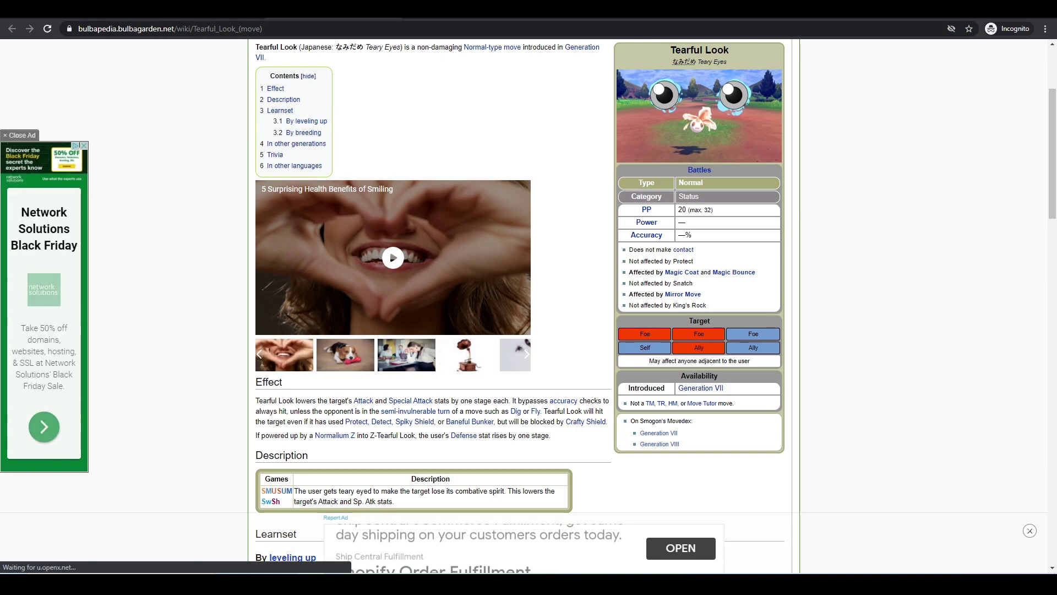
key("alt+Left")
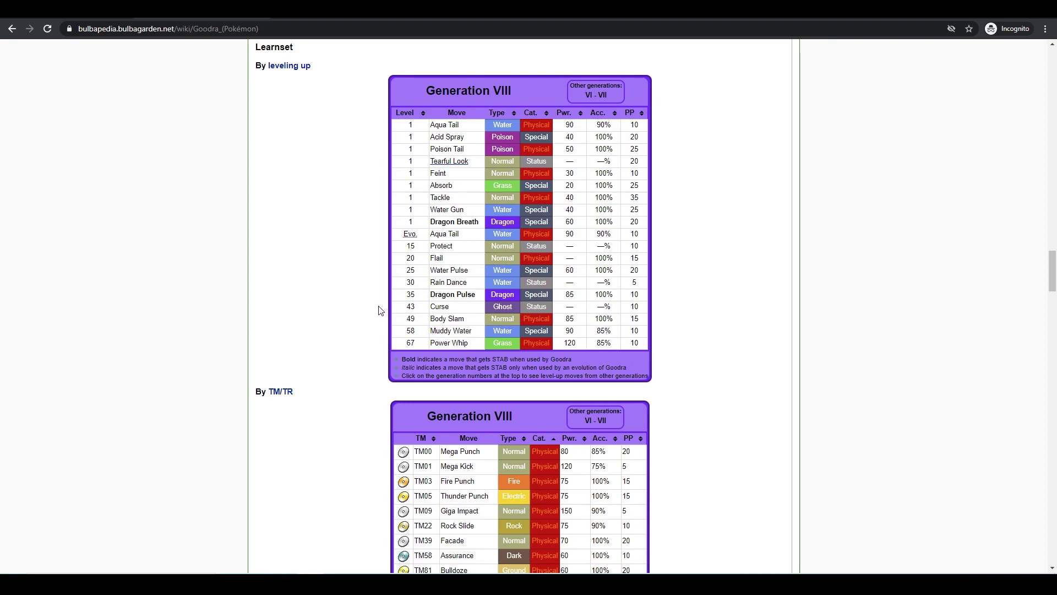
Look through Goodra's level-up and TM/TR moves on Bulbapedia, down to the status moves, and go back to the teambuilder
scroll(379, 349, "down", 2)
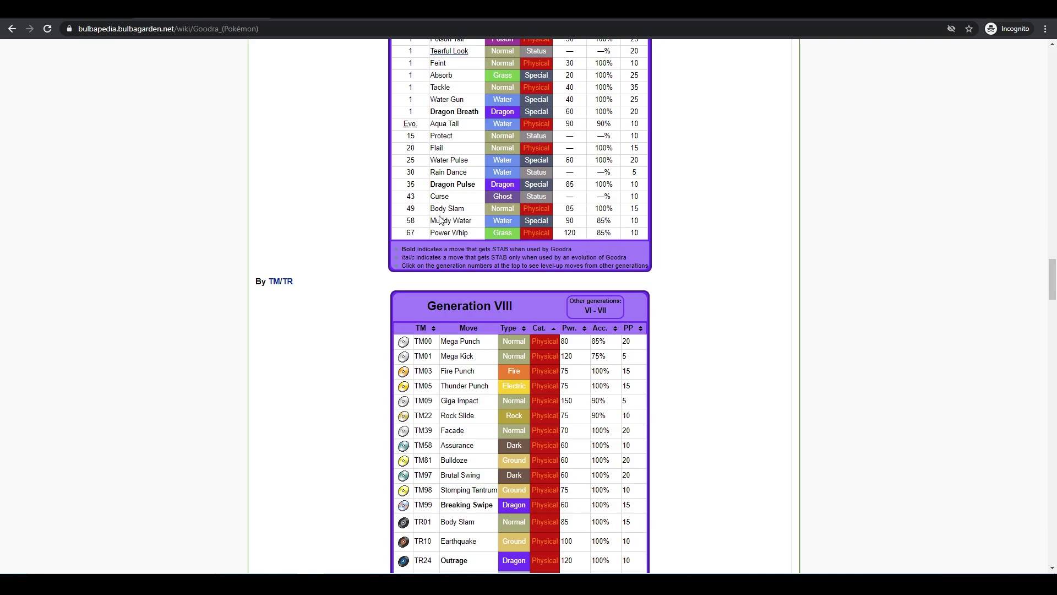
scroll(385, 421, "down", 1)
scroll(384, 421, "down", 2)
scroll(461, 360, "down", 2)
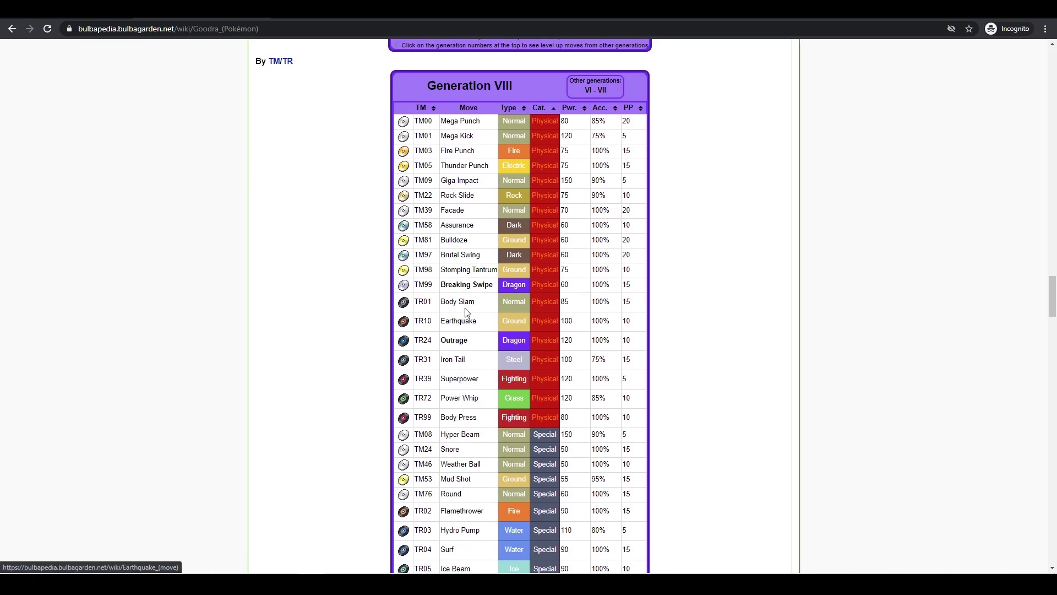
scroll(292, 461, "down", 1)
scroll(292, 461, "down", 2)
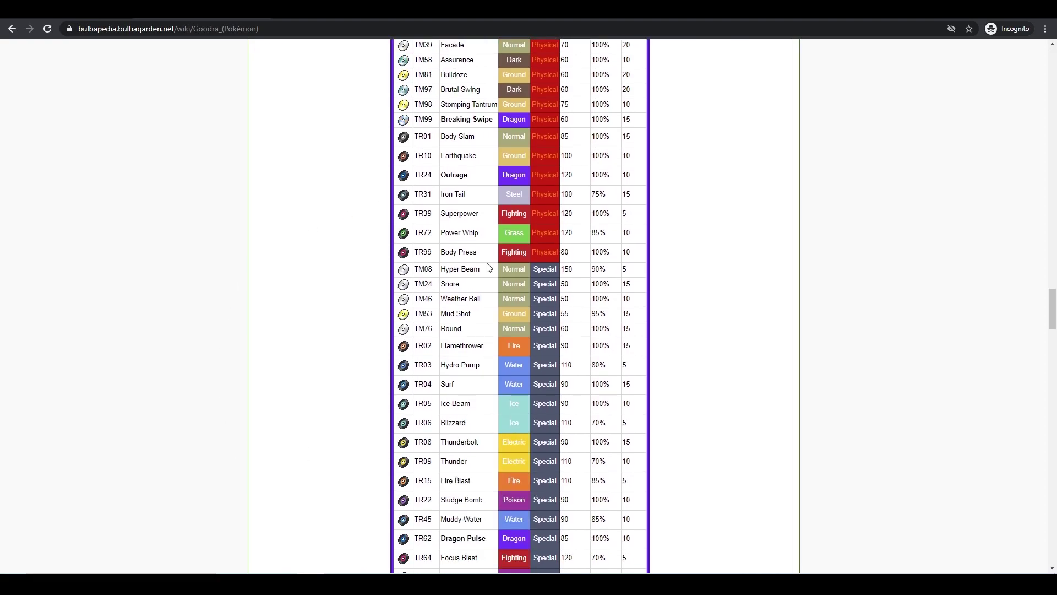
scroll(447, 391, "down", 3)
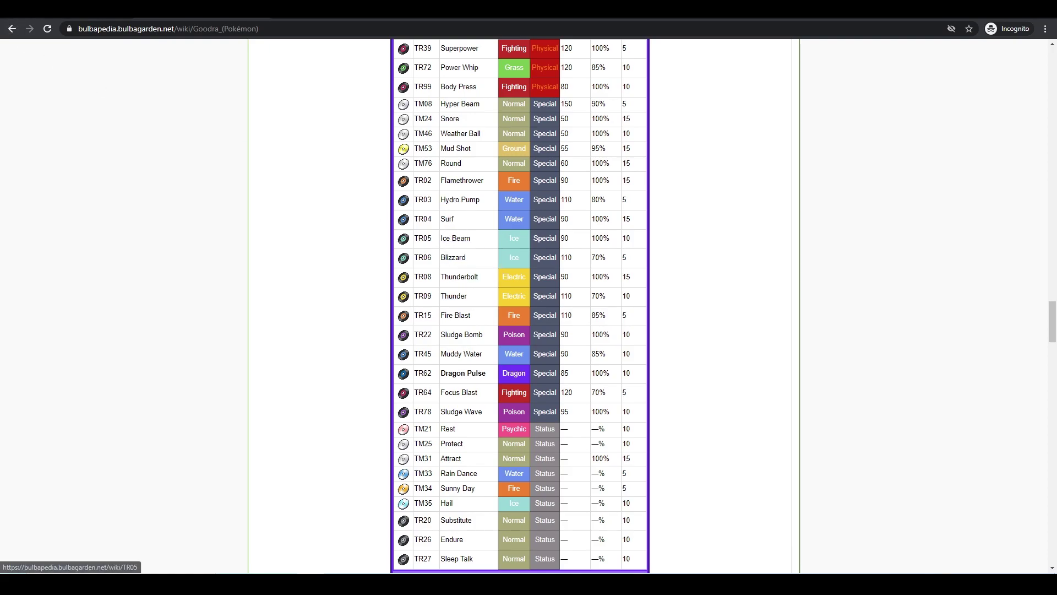
key("ctrl+Tab")
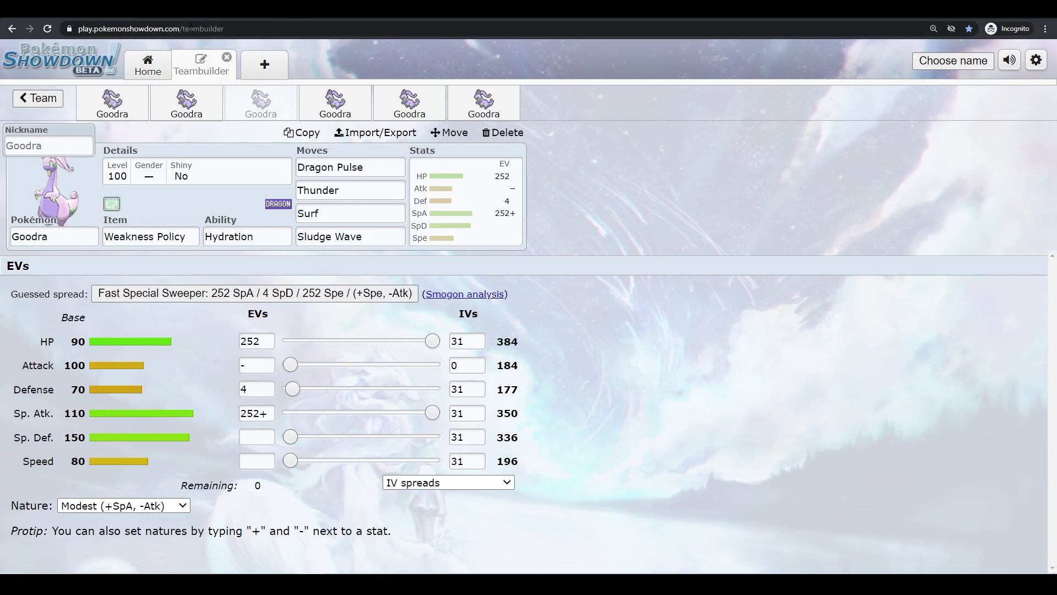
Review Sludge Wave, Draco Meteor and the EV spread of the fourth Goodra set
left_click(335, 101)
left_click(330, 190)
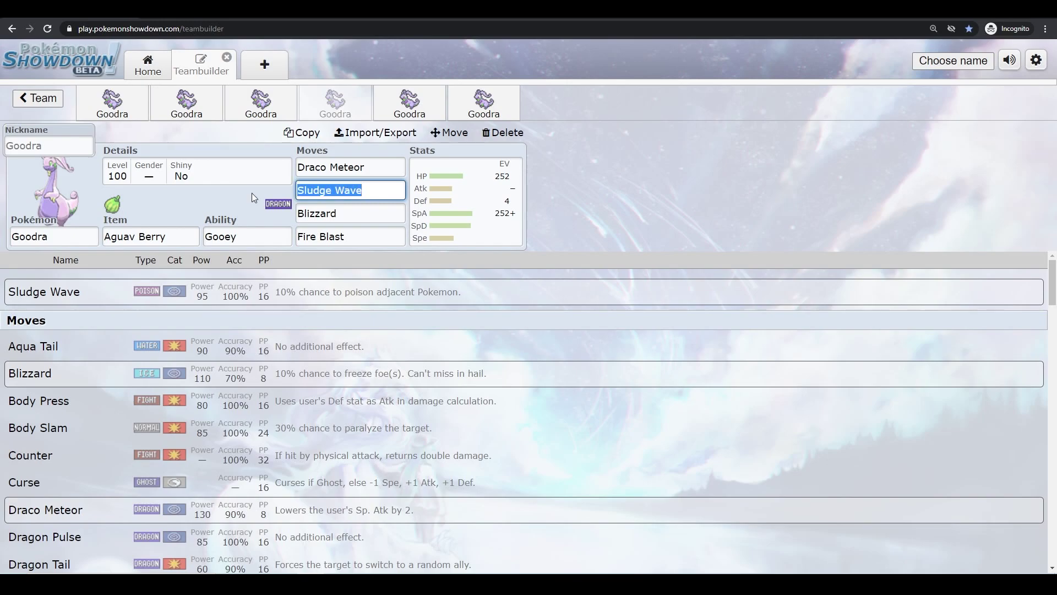
left_click(374, 168)
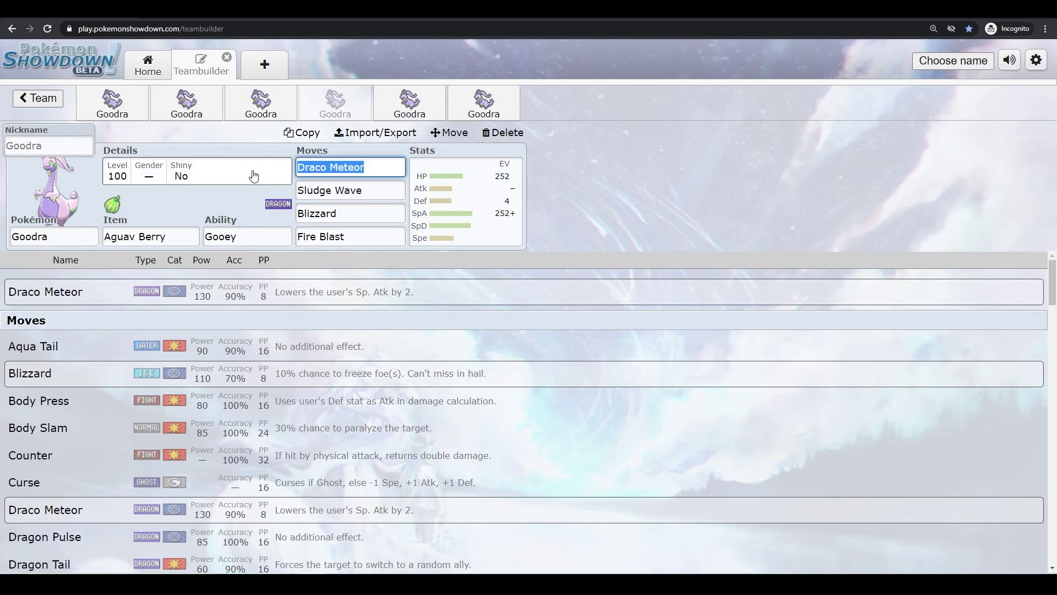
left_click(467, 204)
Check Goodra's special TM/TR moves on Bulbapedia and return to the fourth set in the teambuilder
left_click(176, 17)
key("ctrl+shift+Tab")
key("ctrl+Tab")
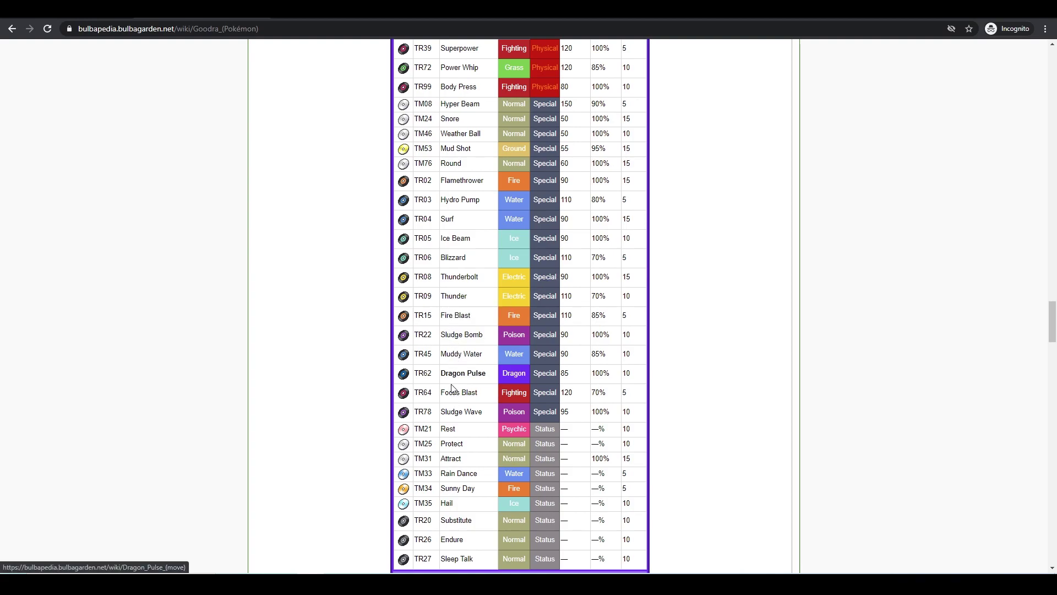
key("ctrl+shift+Tab")
key("ctrl+Tab")
key("ctrl+Tab")
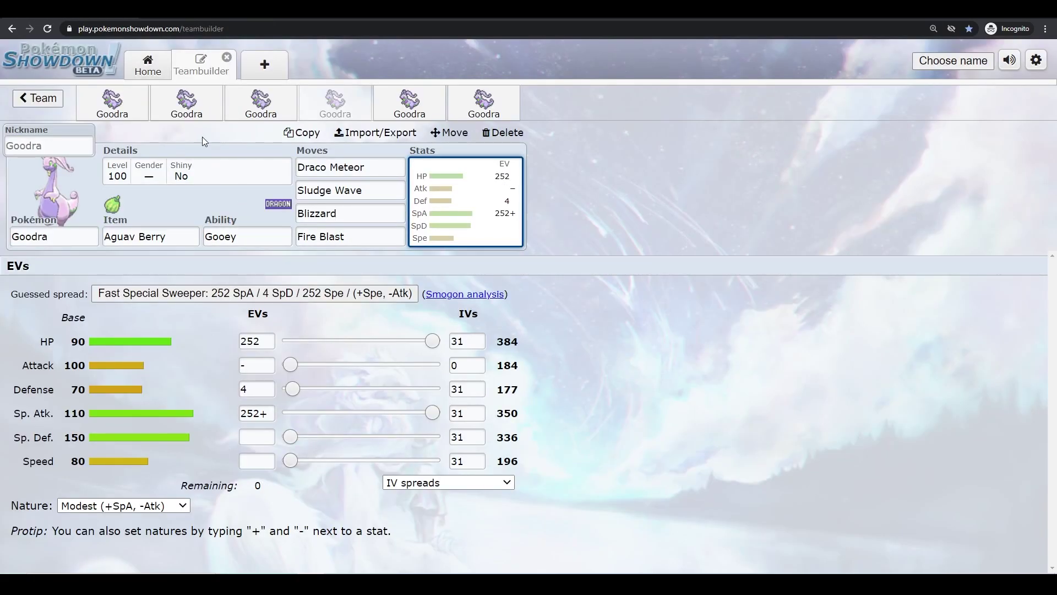
Compare the EV spreads and movesets of the second, third and fourth Goodra sets
left_click(193, 107)
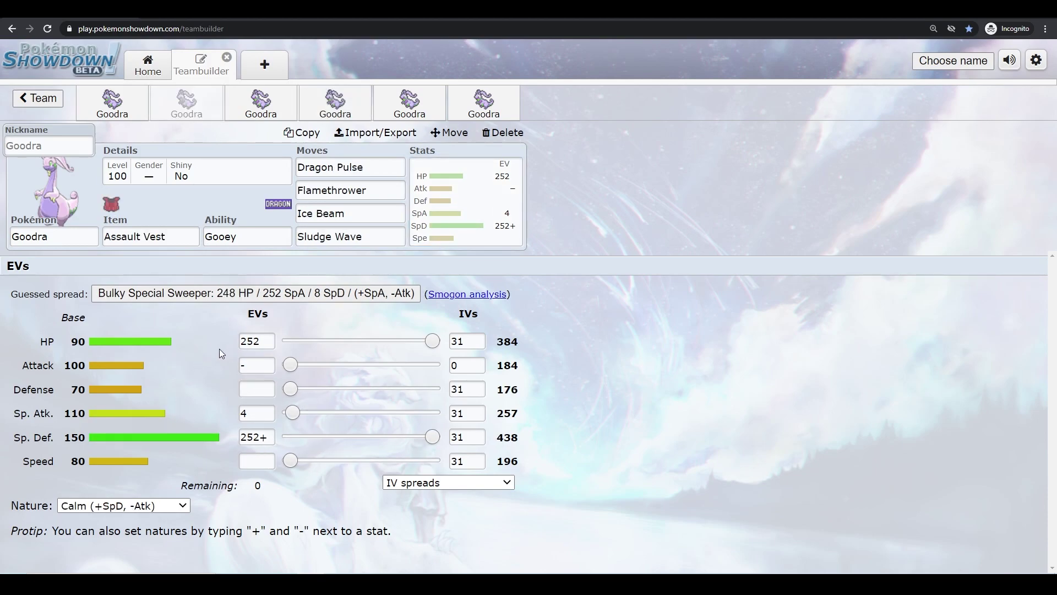
left_click(327, 114)
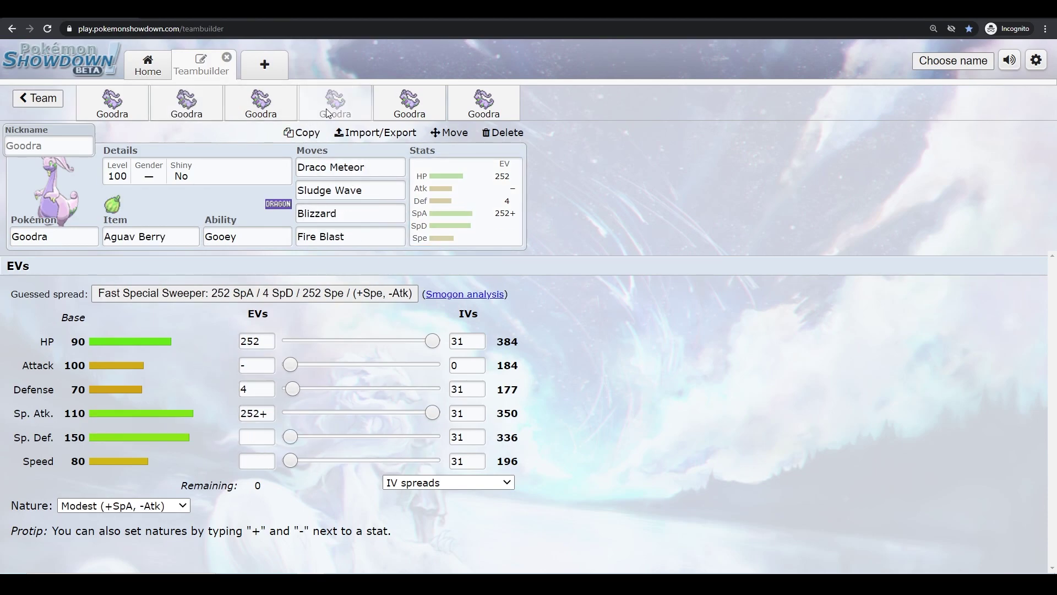
left_click(277, 120)
left_click(187, 106)
left_click(243, 107)
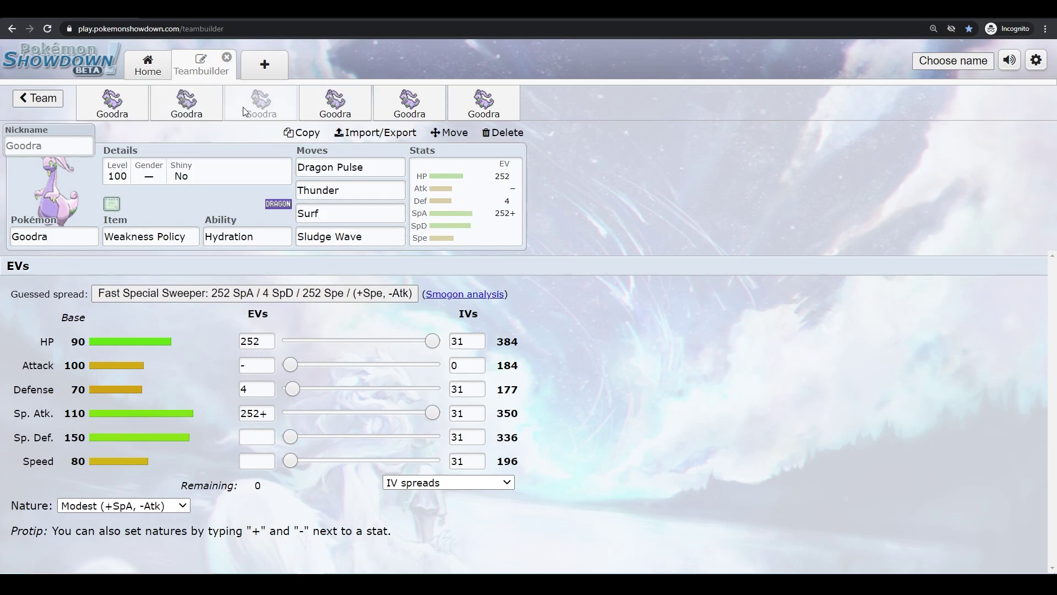
Check the second Goodra's base Special Defense and look at the third and first Goodra sets
left_click(174, 110)
left_click_drag(67, 436, 88, 437)
left_click(88, 438)
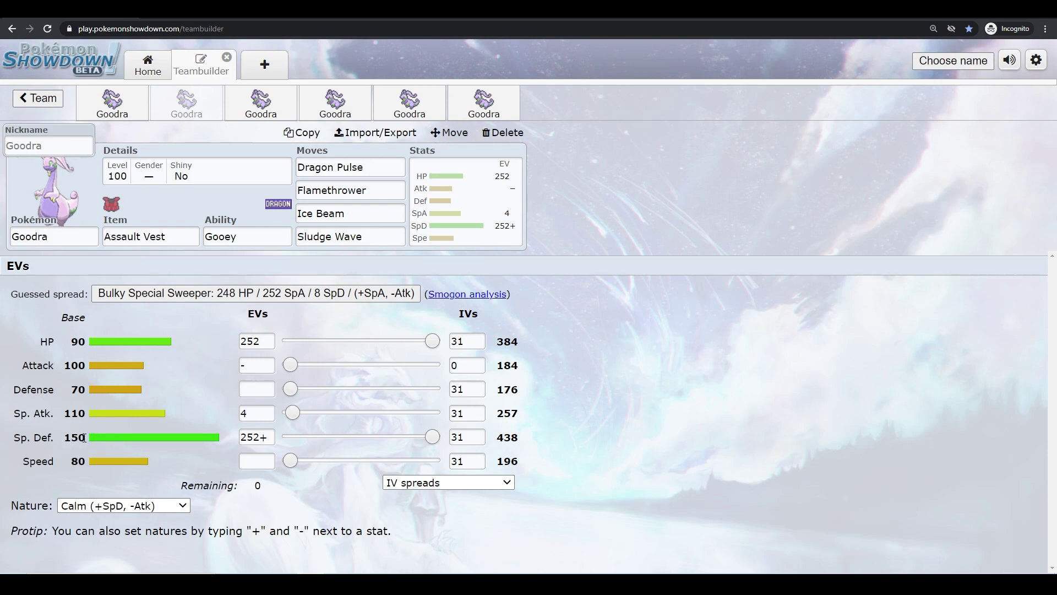
left_click(249, 119)
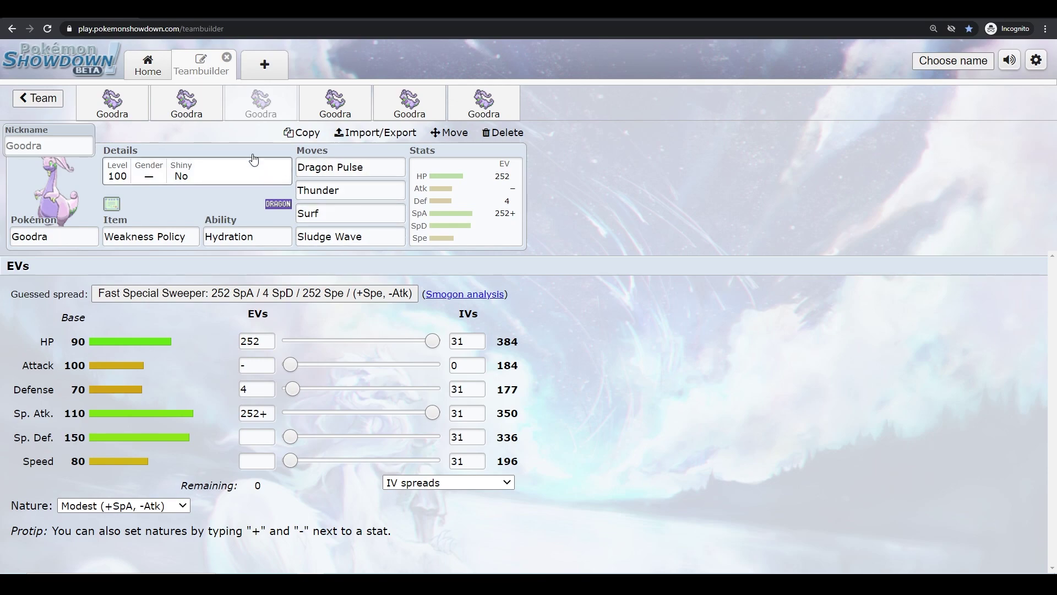
left_click(112, 102)
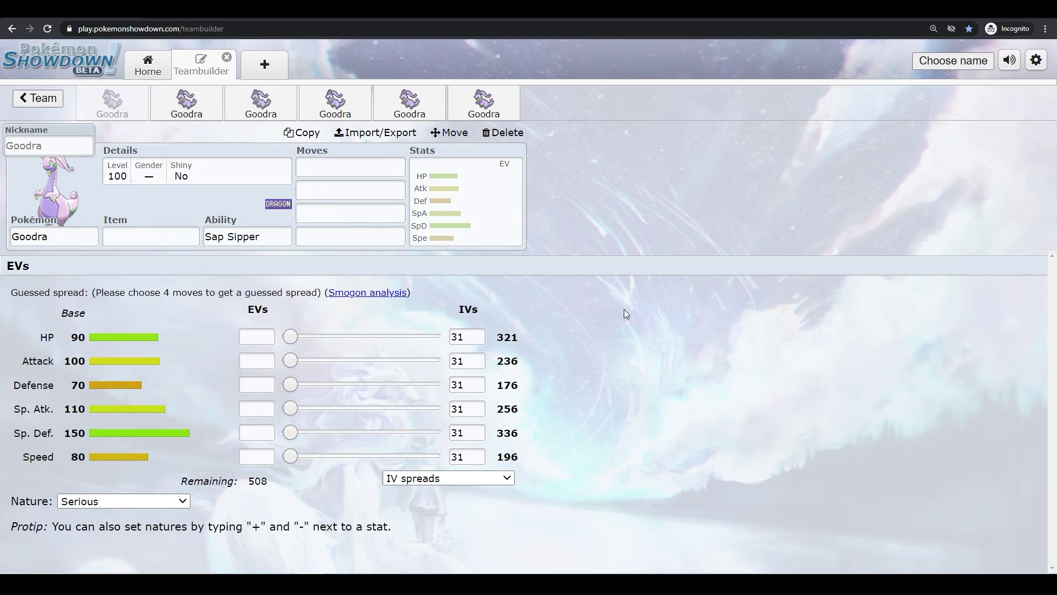